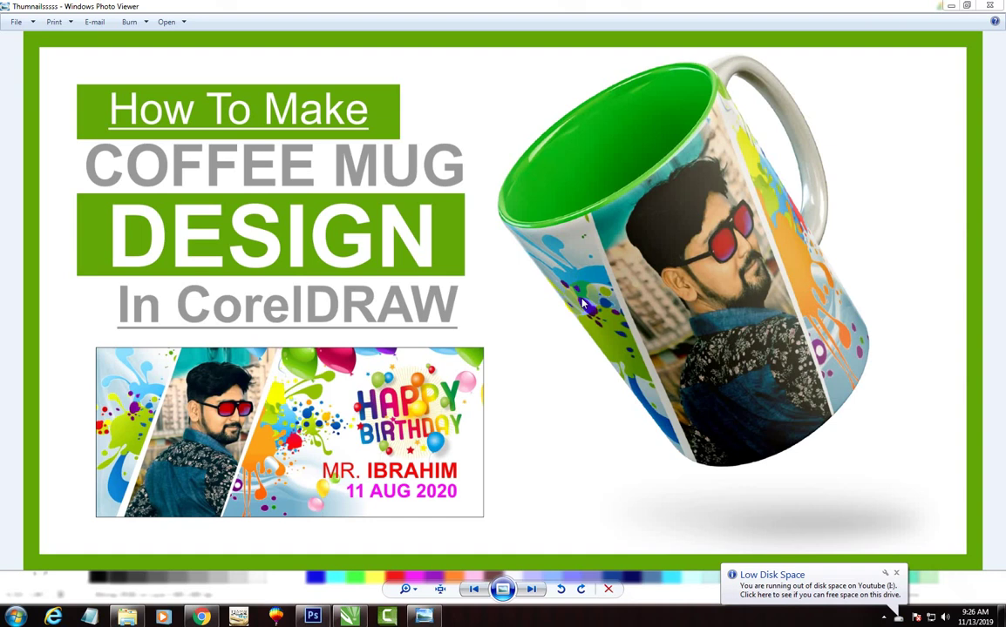
# Dismiss the low disk space notice and bring the mug-print CDR document forward.
pyautogui.click(450, 324)
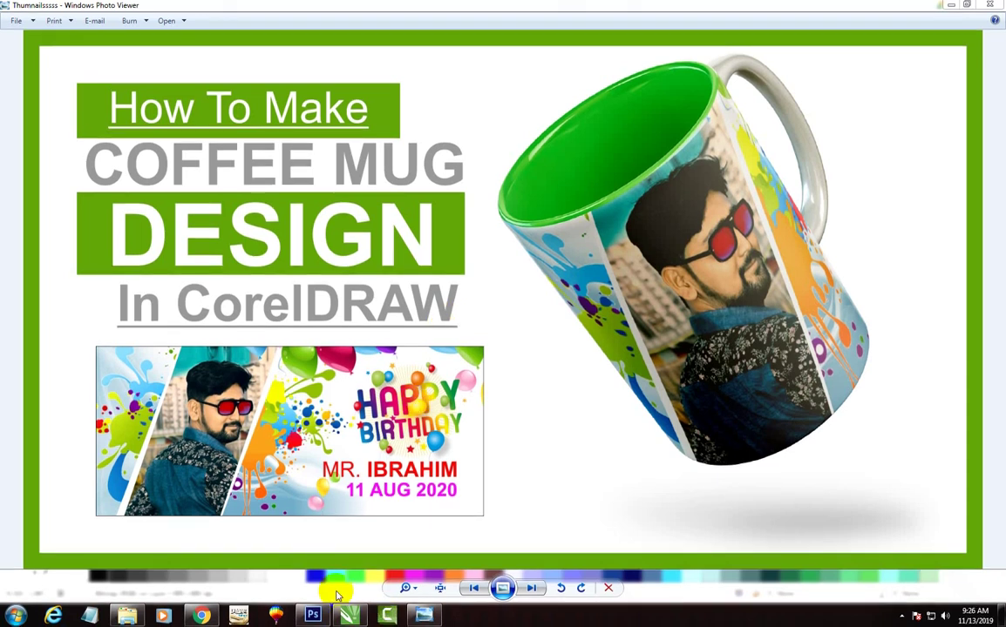
pyautogui.moveTo(200, 616)
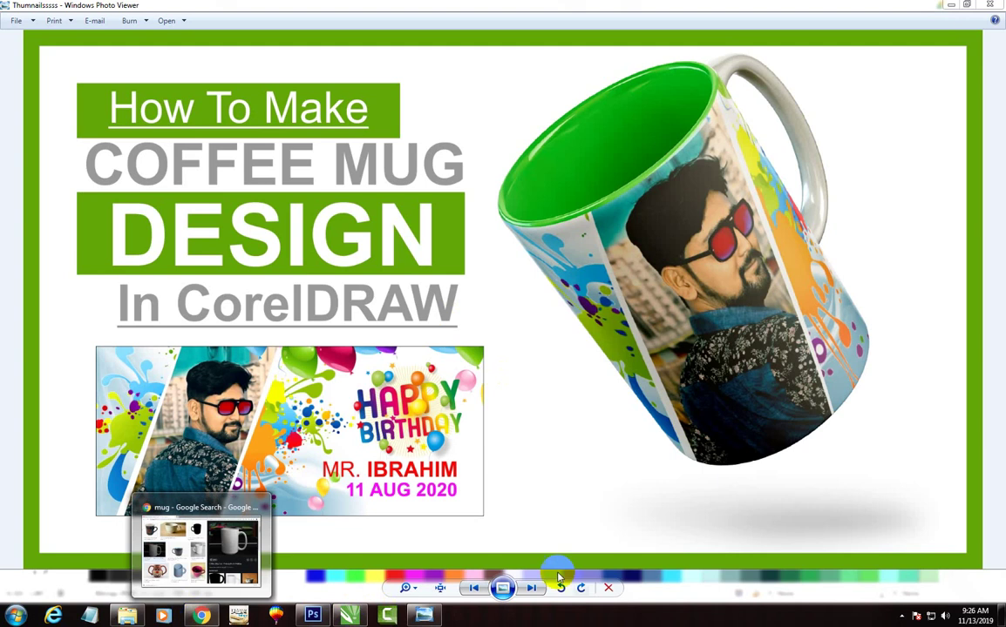
pyautogui.click(349, 616)
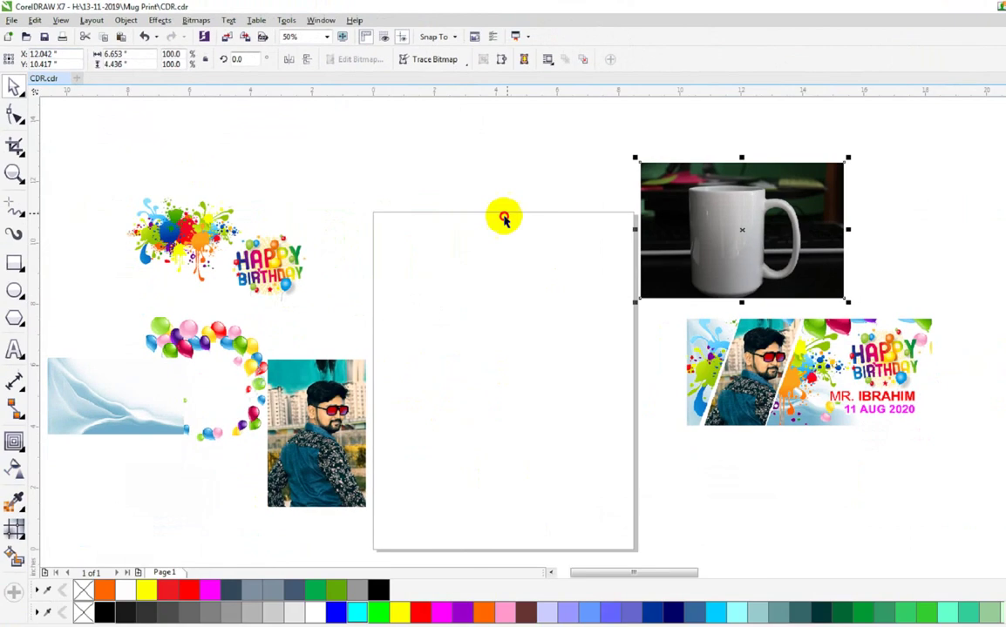
pyautogui.click(489, 182)
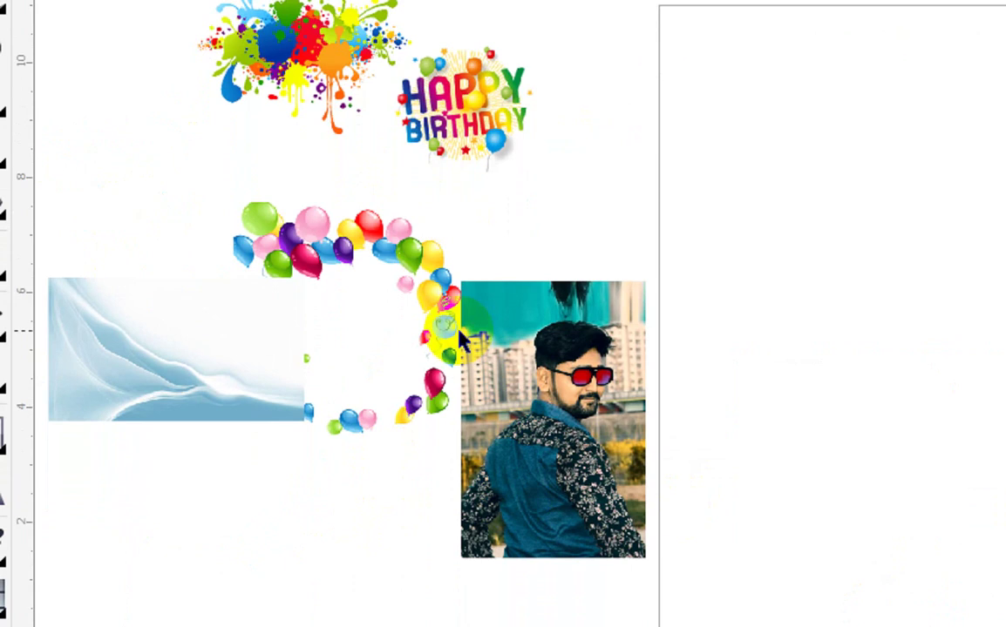
# Check the portrait, balloons, HAPPY BIRTHDAY and splash images, and nudge the blue background slightly.
pyautogui.click(590, 414)
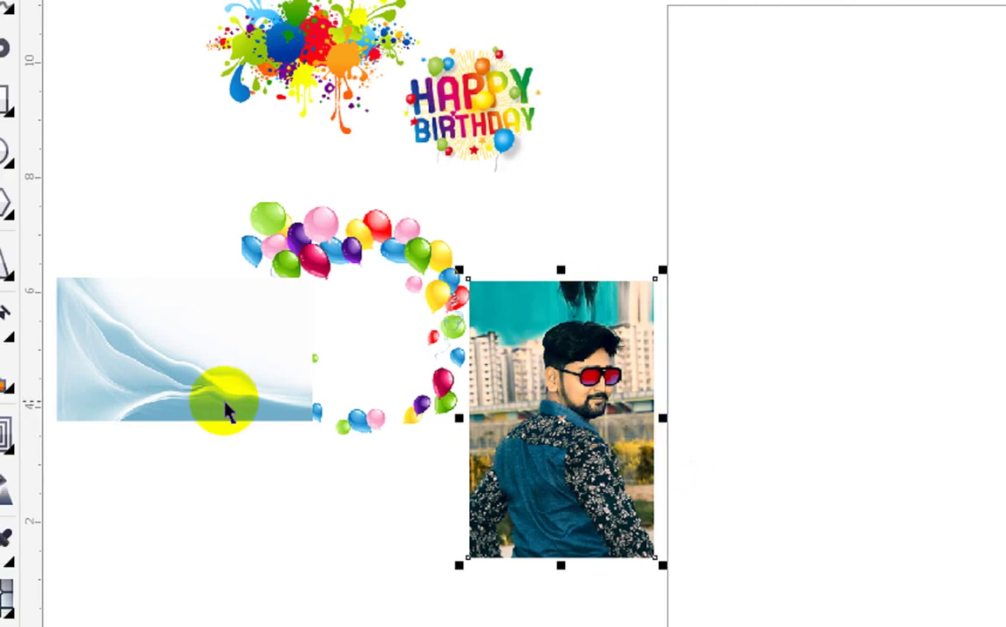
pyautogui.click(225, 413)
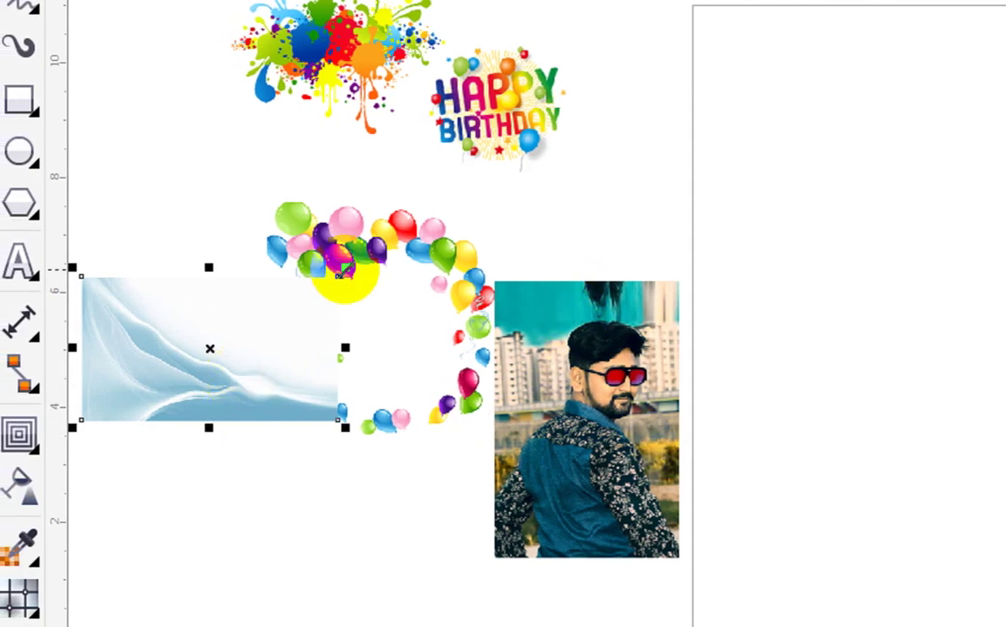
pyautogui.moveTo(206, 385); pyautogui.dragTo(233, 406)
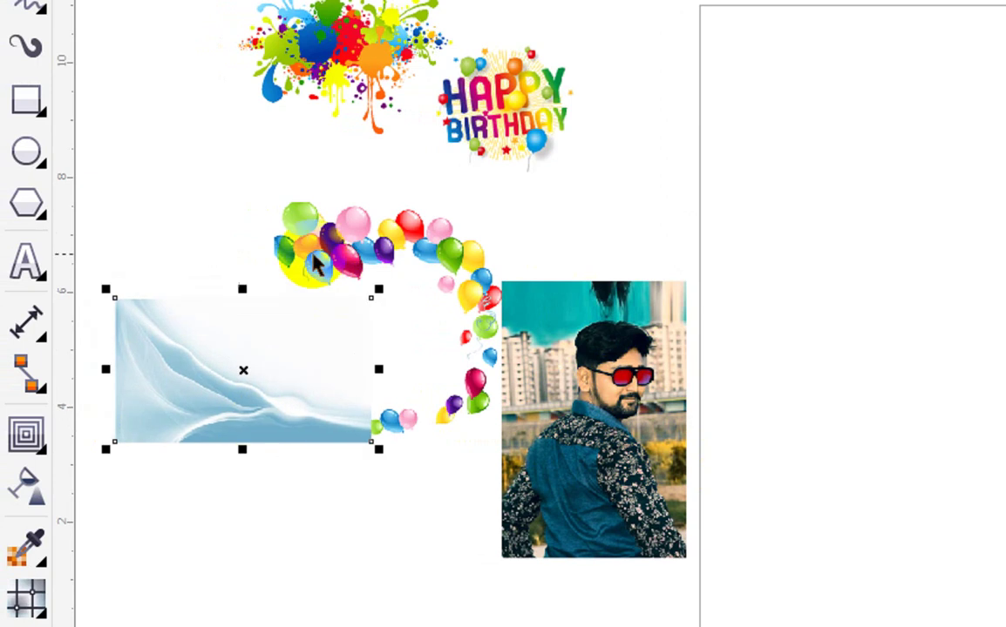
pyautogui.click(375, 244)
pyautogui.click(470, 175)
pyautogui.scroll(2, 501, 146)
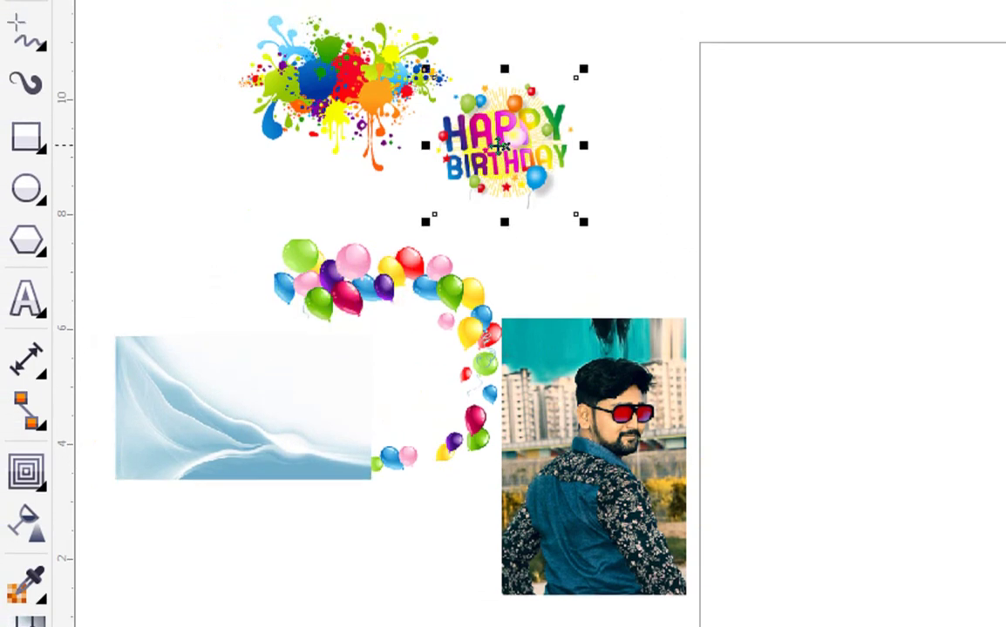
pyautogui.click(393, 87)
pyautogui.scroll(3, 393, 94)
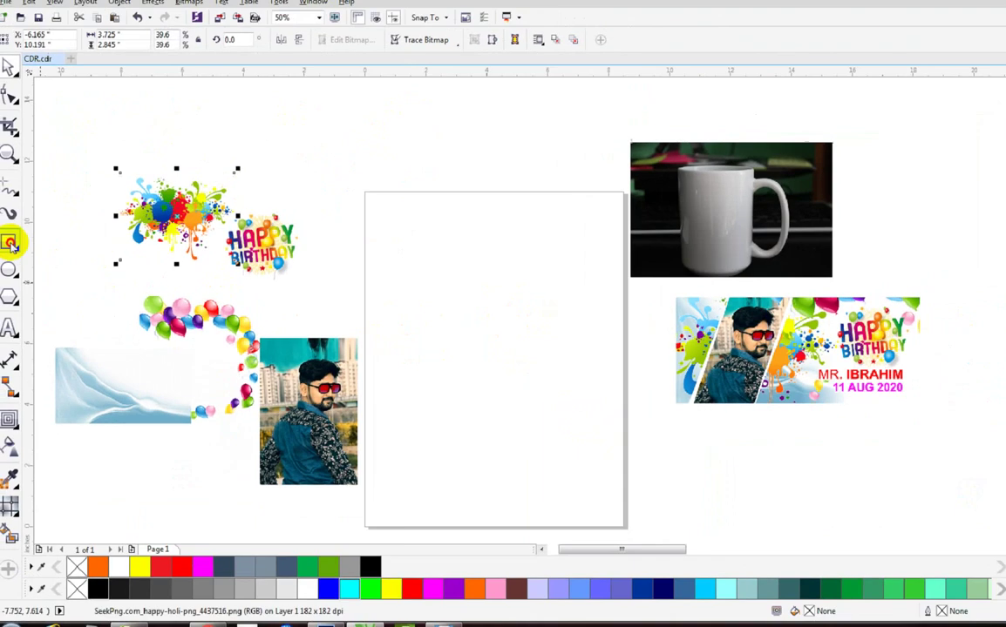
# Draw a rectangle on the page after undoing two trial rectangles.
pyautogui.click(11, 245)
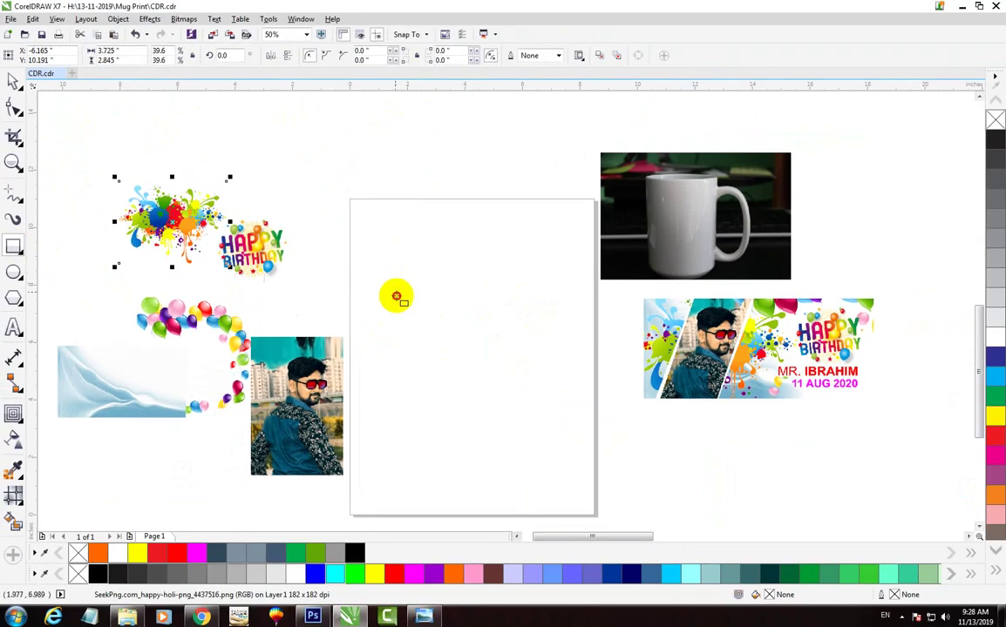
pyautogui.moveTo(394, 292); pyautogui.dragTo(504, 370)
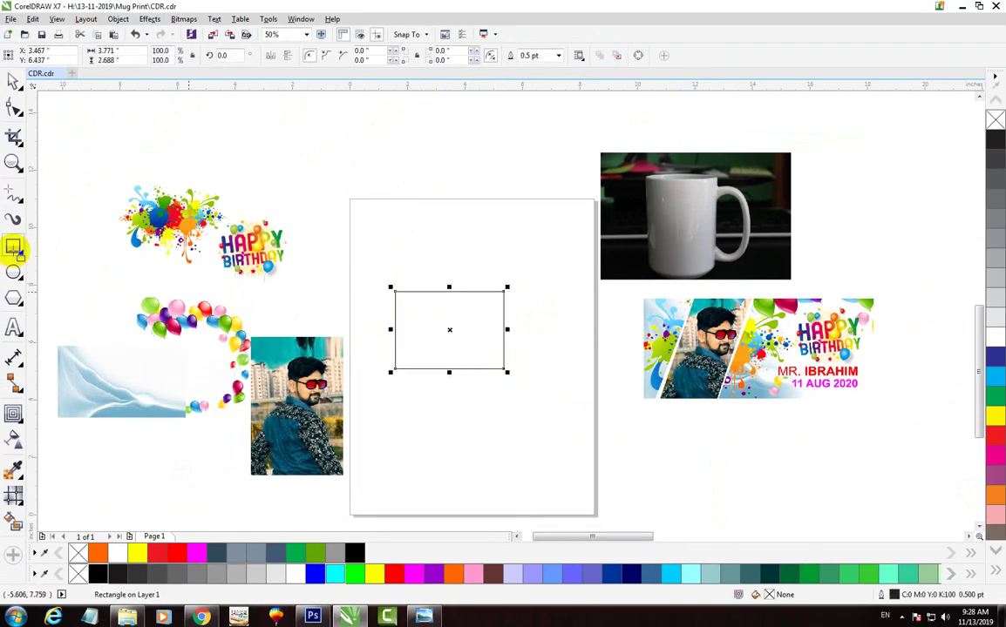
pyautogui.click(383, 267)
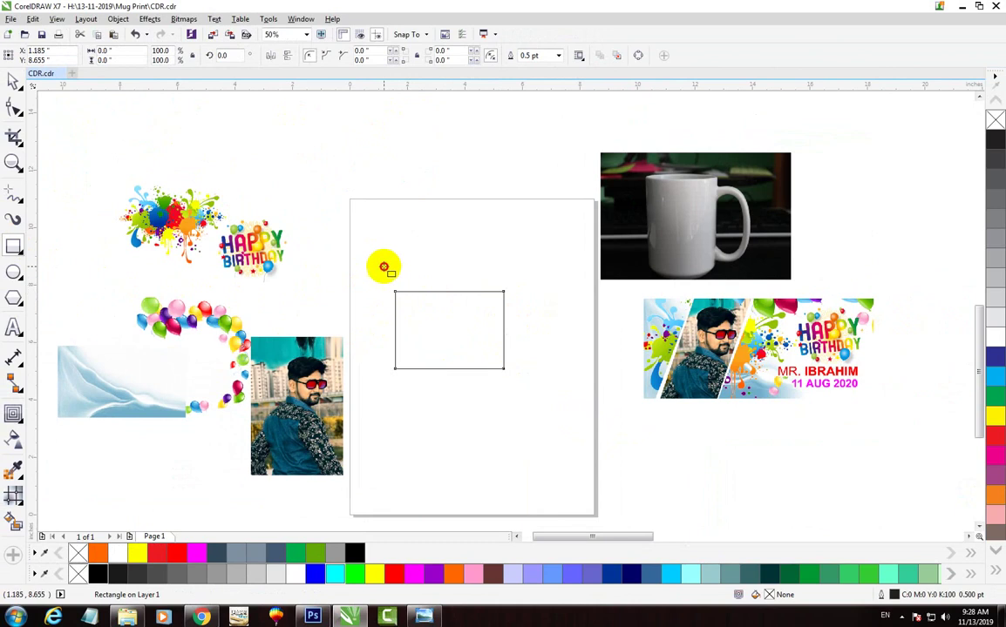
pyautogui.moveTo(383, 267); pyautogui.dragTo(596, 398)
pyautogui.click(14, 79)
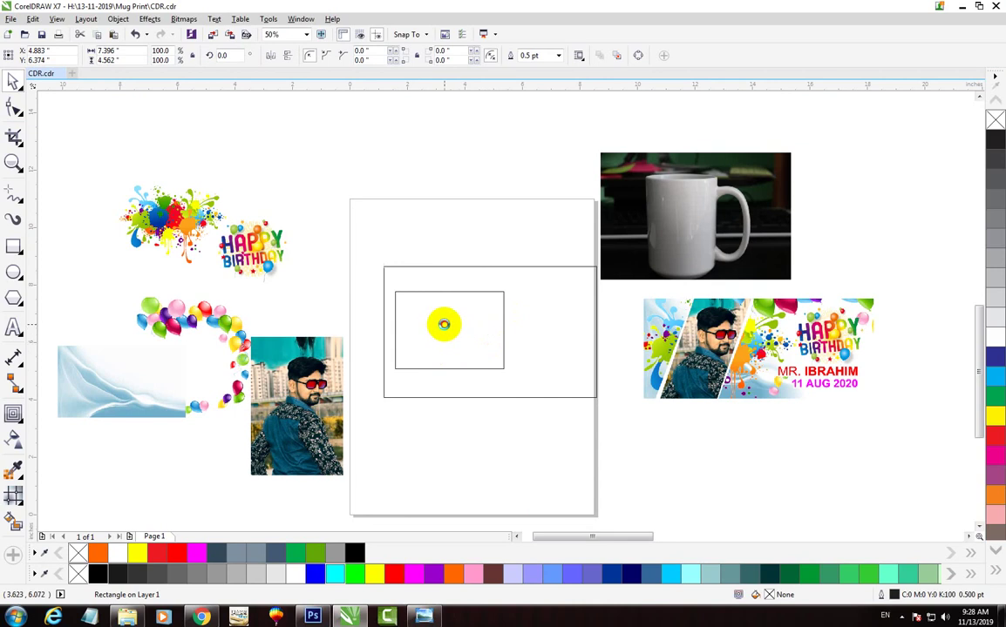
pyautogui.hotkey('ctrl', 'z')
pyautogui.hotkey('ctrl', 'z')
pyautogui.click(11, 246)
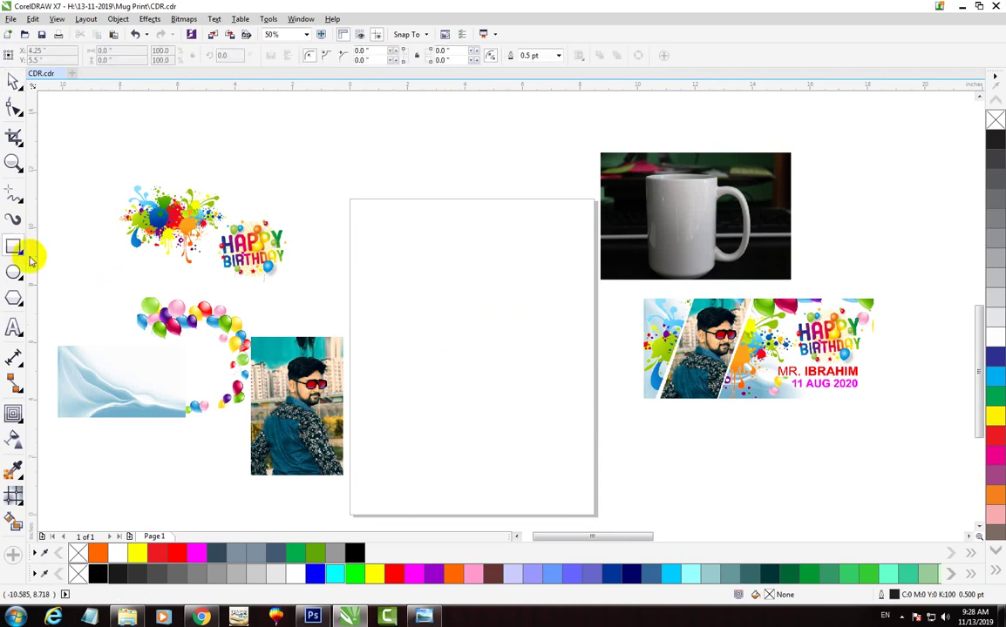
pyautogui.moveTo(381, 256); pyautogui.dragTo(546, 369)
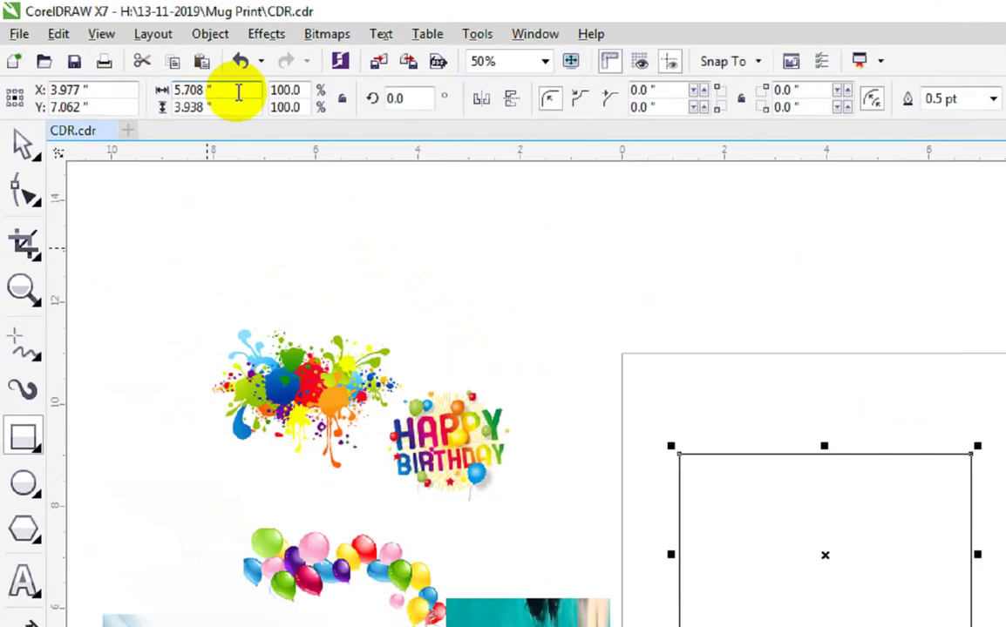
# Keep inches as the unit and size the rectangle to 8 by 3.5 inches.
pyautogui.click(133, 52)
pyautogui.moveTo(266, 104); pyautogui.dragTo(196, 103)
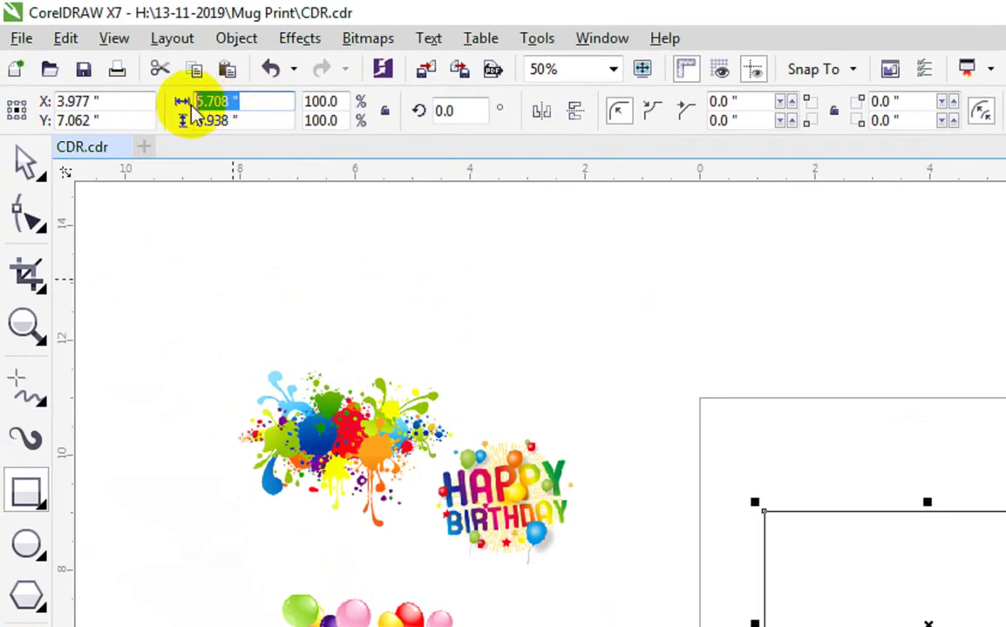
pyautogui.click(26, 160)
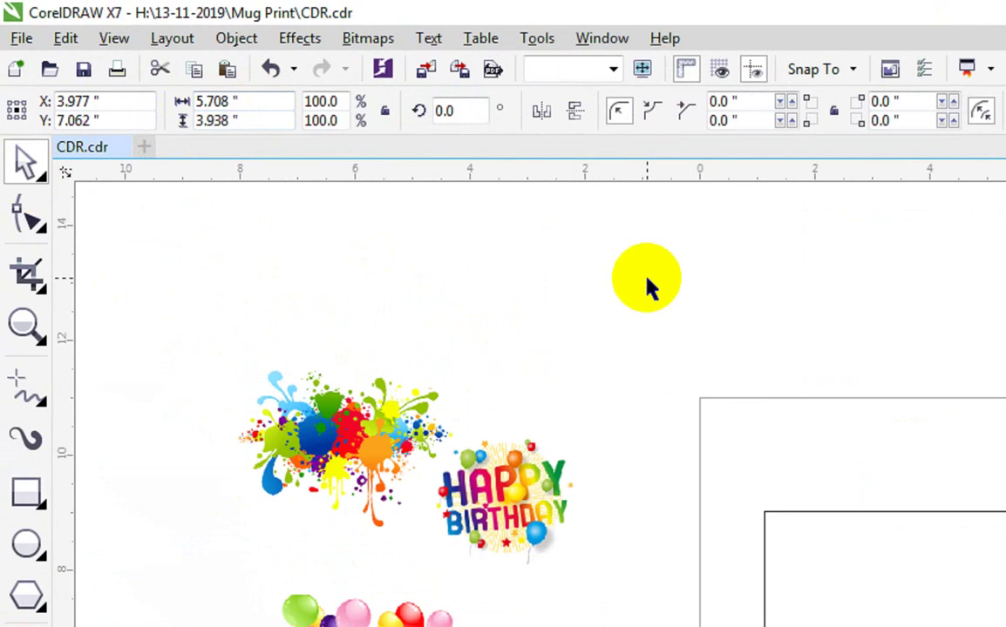
pyautogui.click(645, 287)
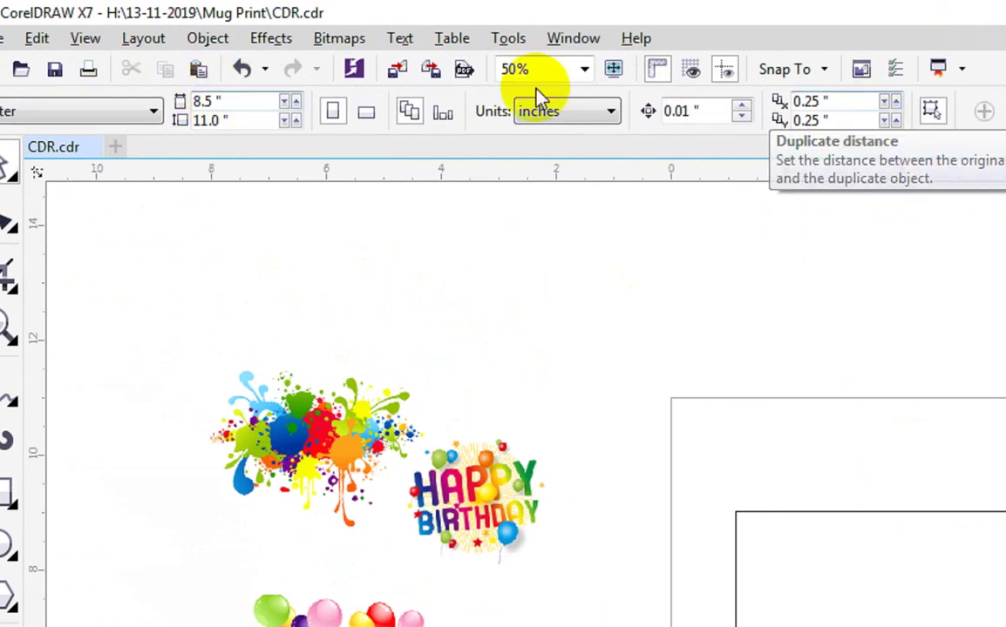
pyautogui.click(560, 111)
pyautogui.click(545, 140)
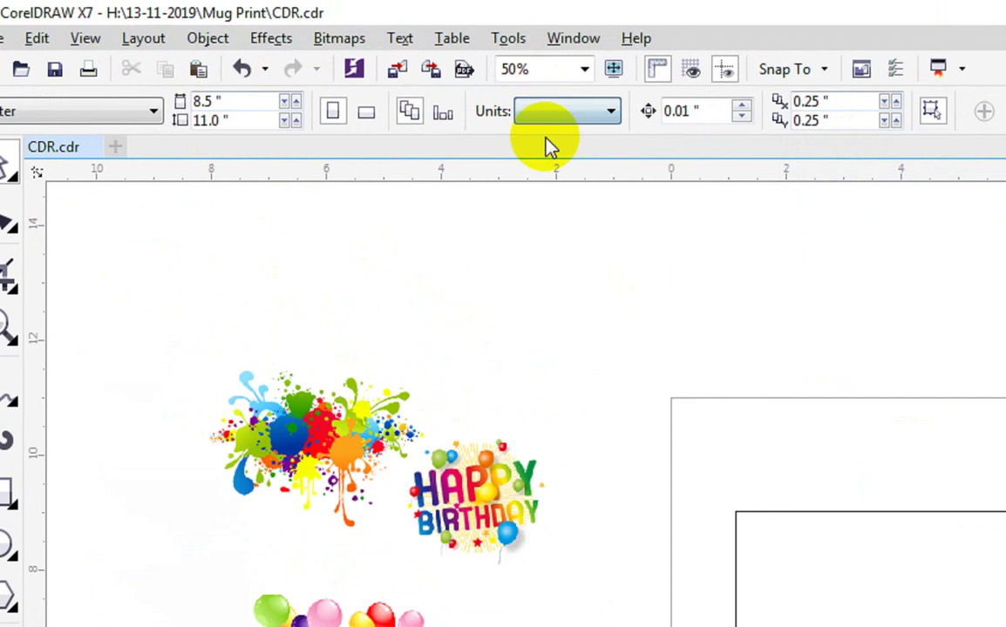
pyautogui.moveTo(257, 99); pyautogui.dragTo(130, 96)
pyautogui.click(784, 512)
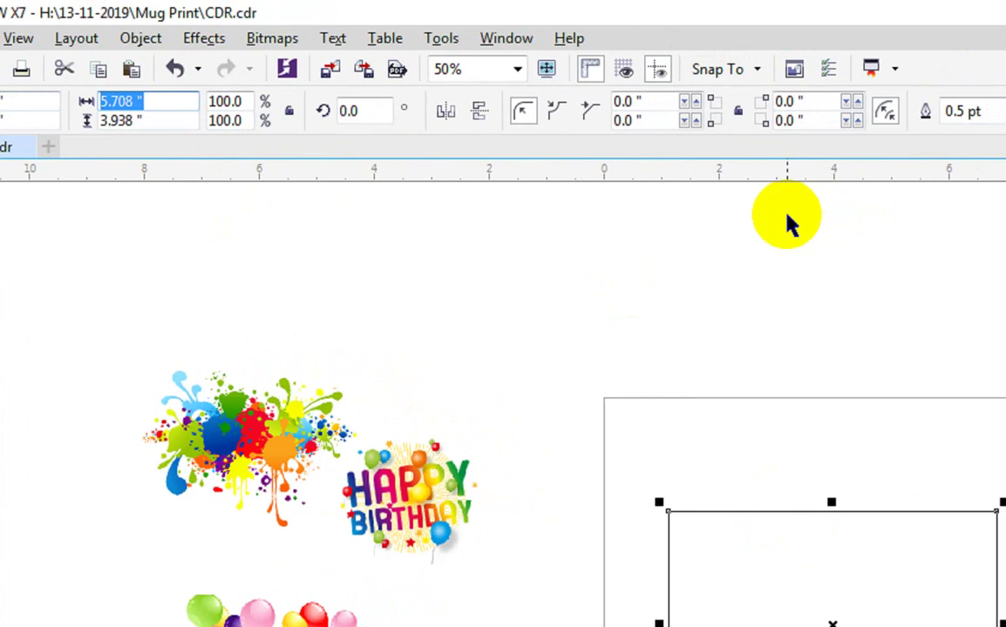
pyautogui.write('8')
pyautogui.press('Tab')
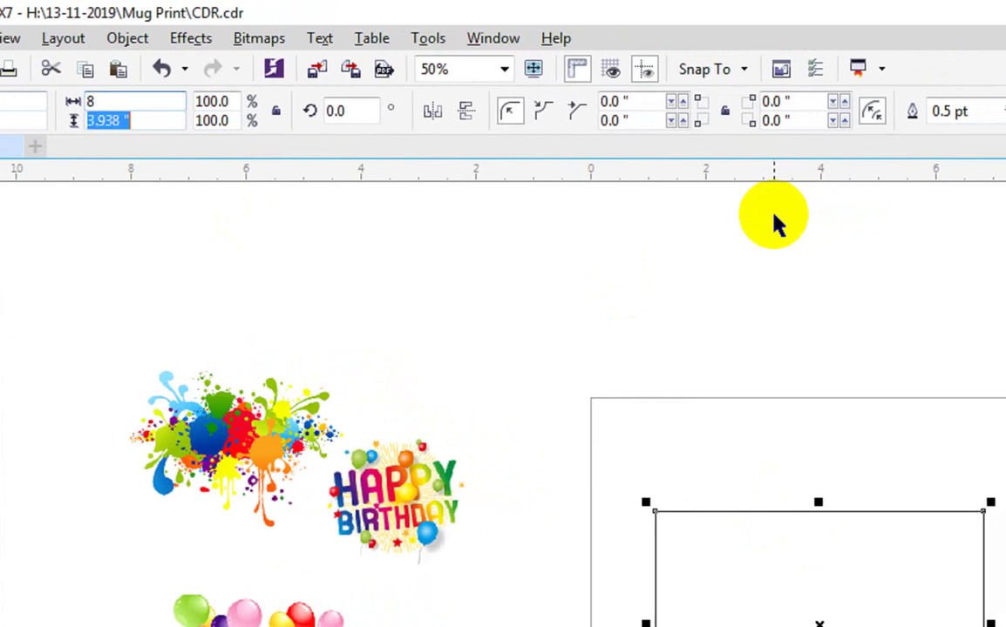
pyautogui.write('3.5')
pyautogui.press('Return')
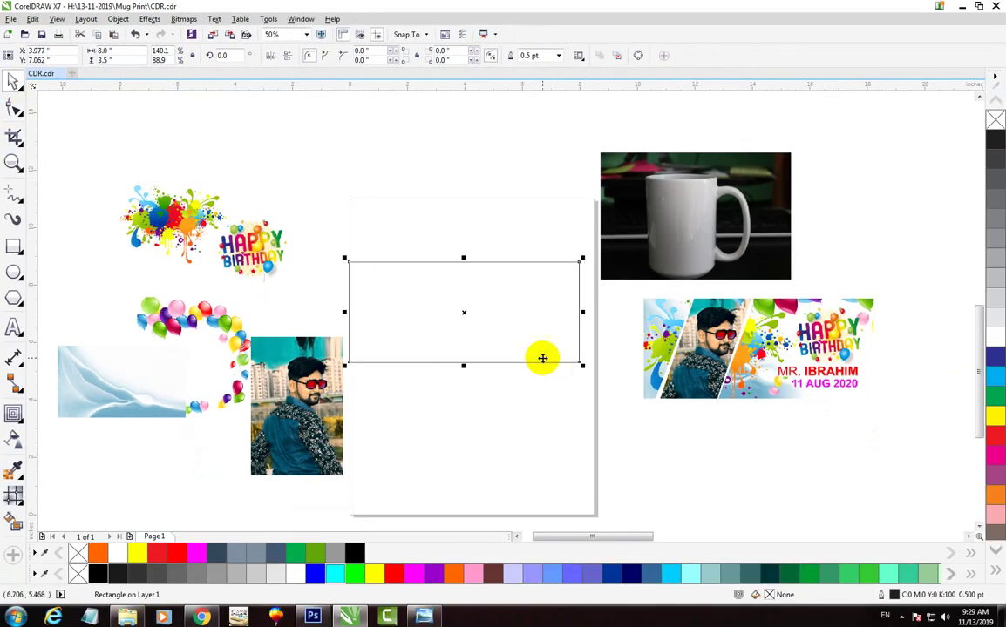
# Move the rectangle lower and add an inner contour inside it.
pyautogui.moveTo(541, 301); pyautogui.dragTo(528, 348)
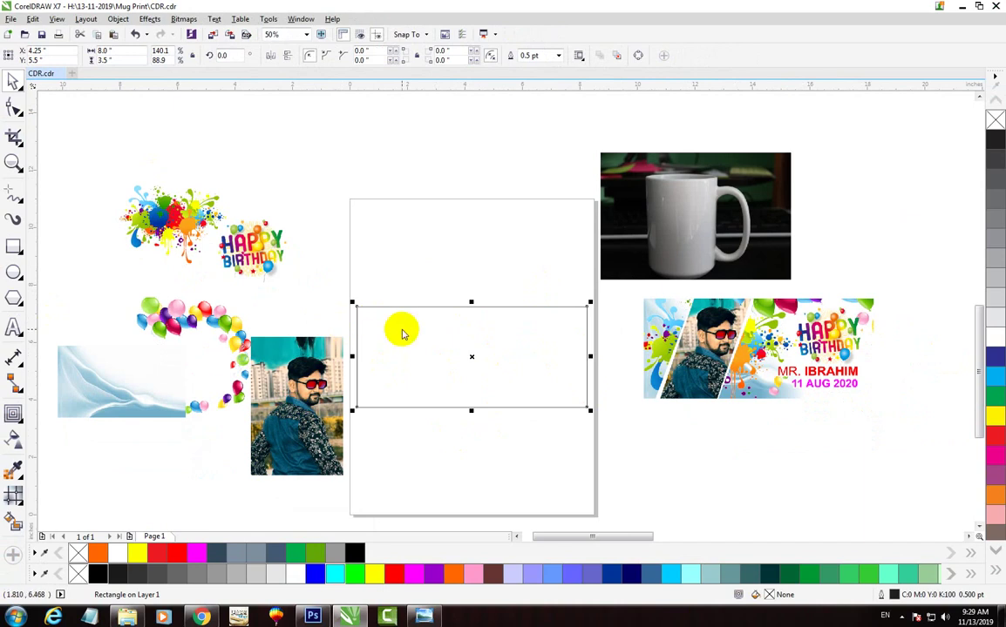
pyautogui.click(13, 417)
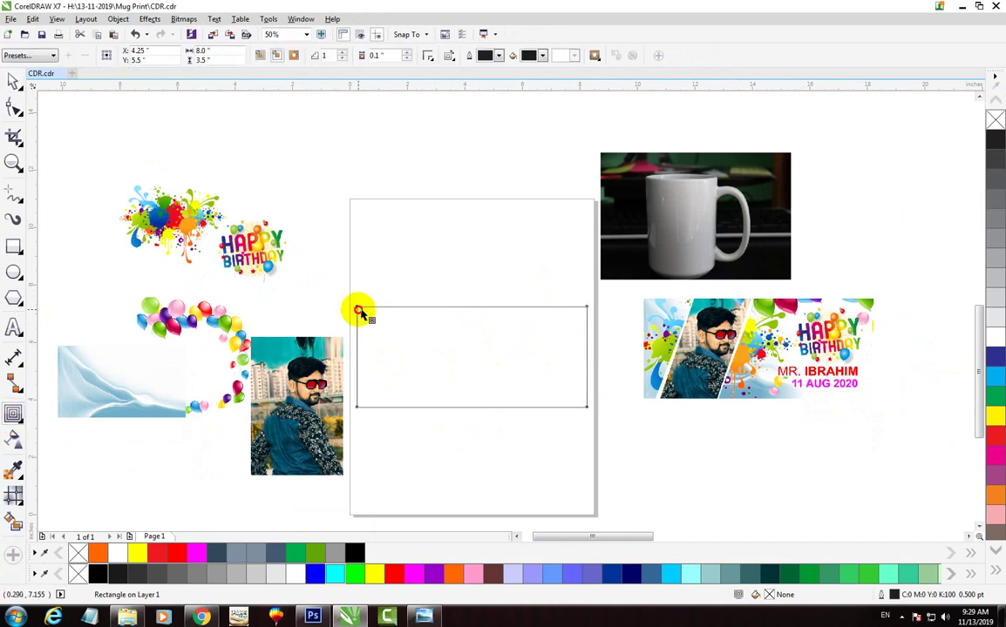
pyautogui.moveTo(359, 310); pyautogui.dragTo(365, 321)
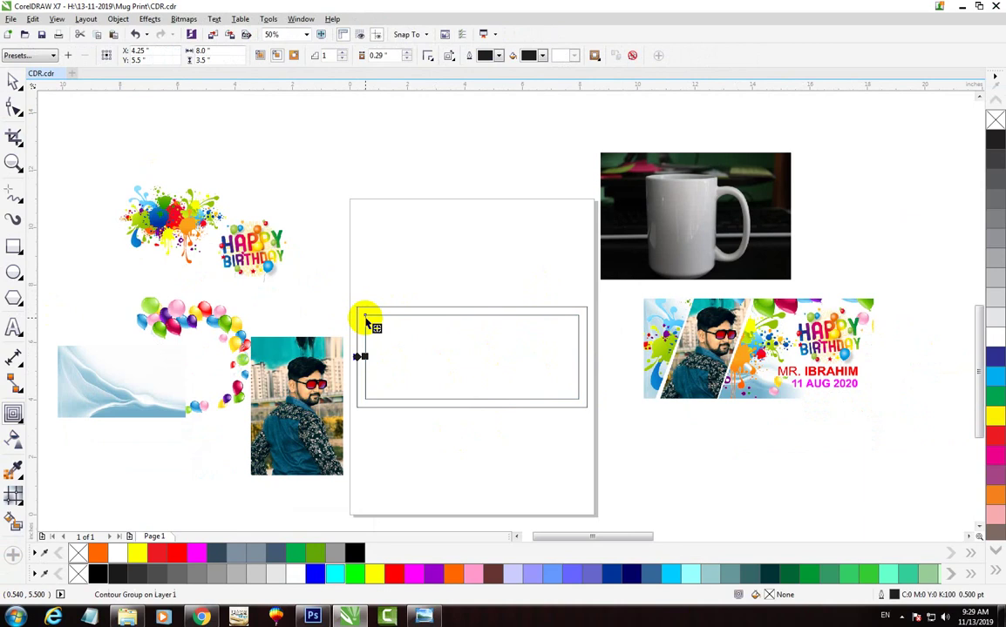
# Break the contour group apart with Ctrl+K and confirm the inner rectangle moves independently.
pyautogui.click(13, 82)
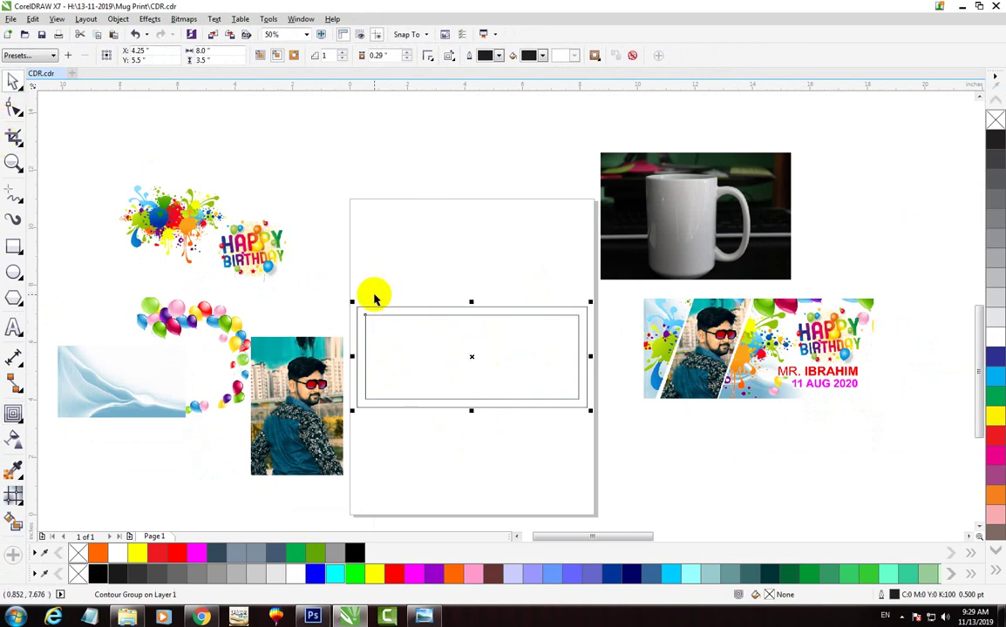
pyautogui.hotkey('ctrl', 'k')
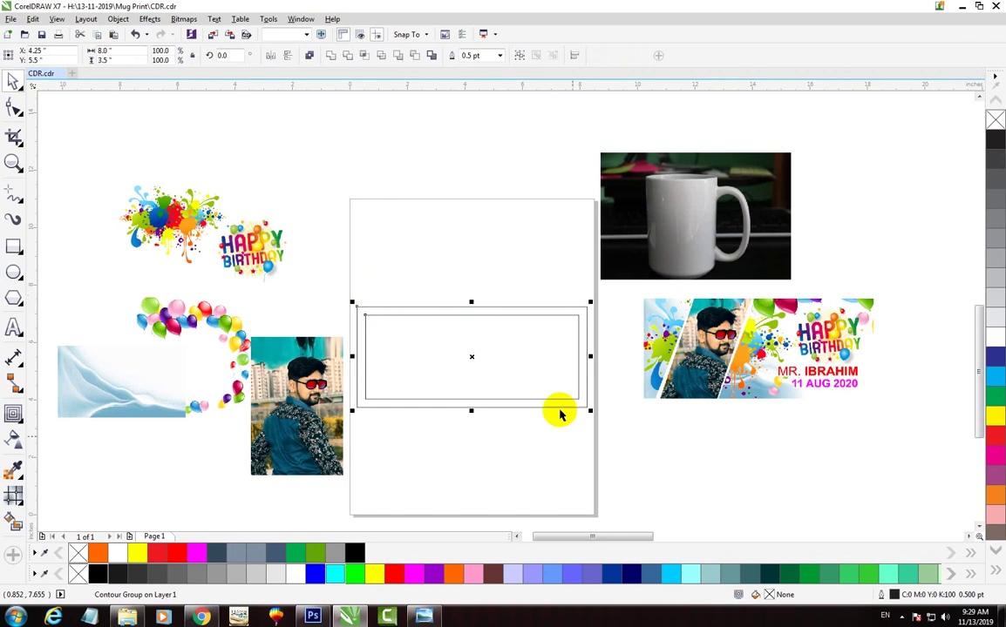
pyautogui.click(503, 292)
pyautogui.moveTo(501, 357); pyautogui.dragTo(531, 346)
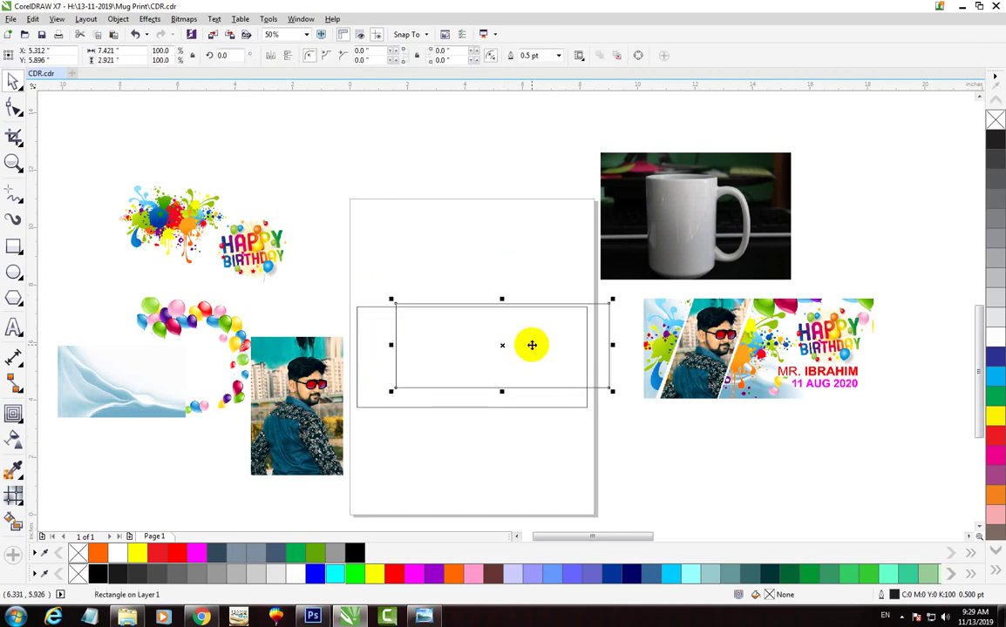
pyautogui.hotkey('ctrl', 'z')
pyautogui.click(403, 229)
# Move the blue wallpaper onto the rectangles and enlarge it to cover the outer one.
pyautogui.click(109, 404)
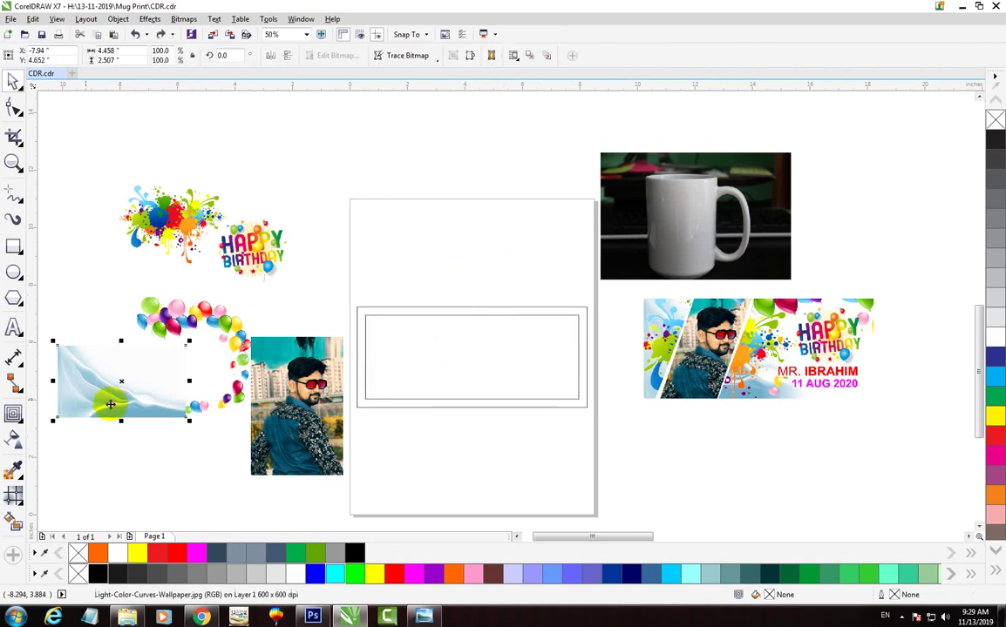
pyautogui.moveTo(110, 403); pyautogui.dragTo(377, 343)
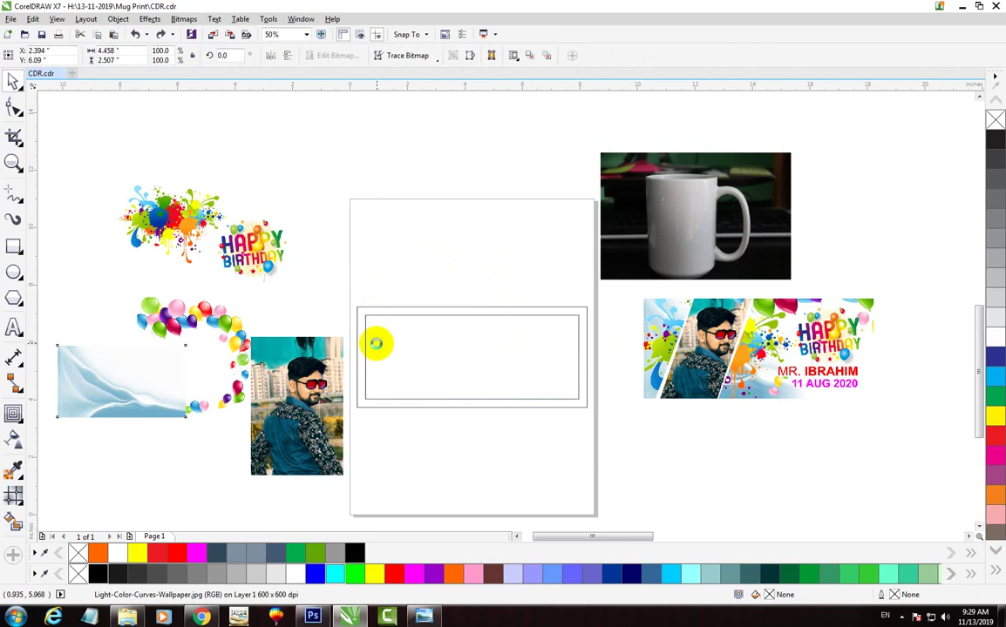
pyautogui.click(598, 444)
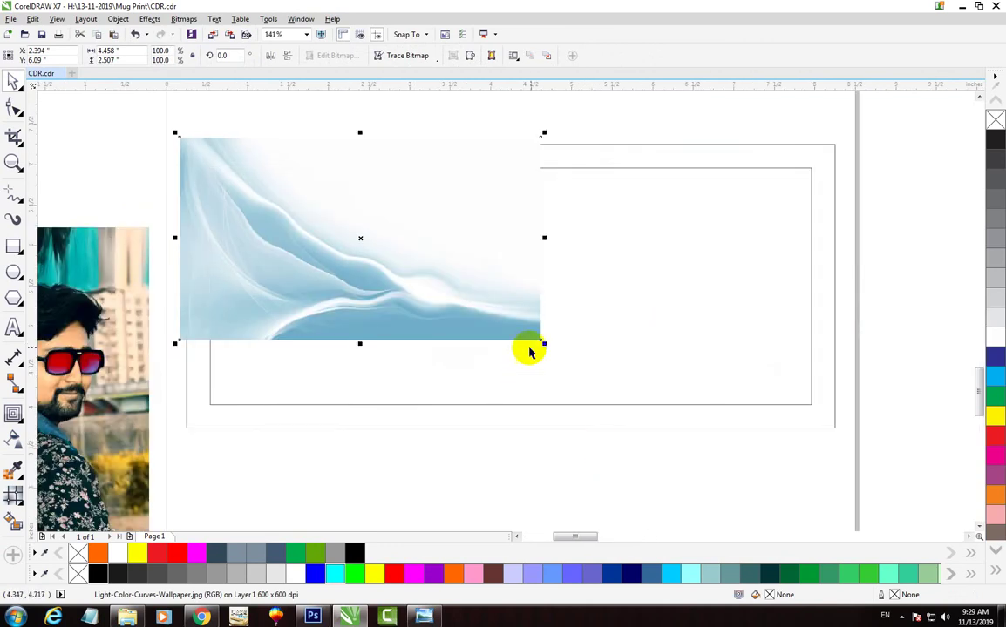
pyautogui.moveTo(544, 345); pyautogui.dragTo(707, 435)
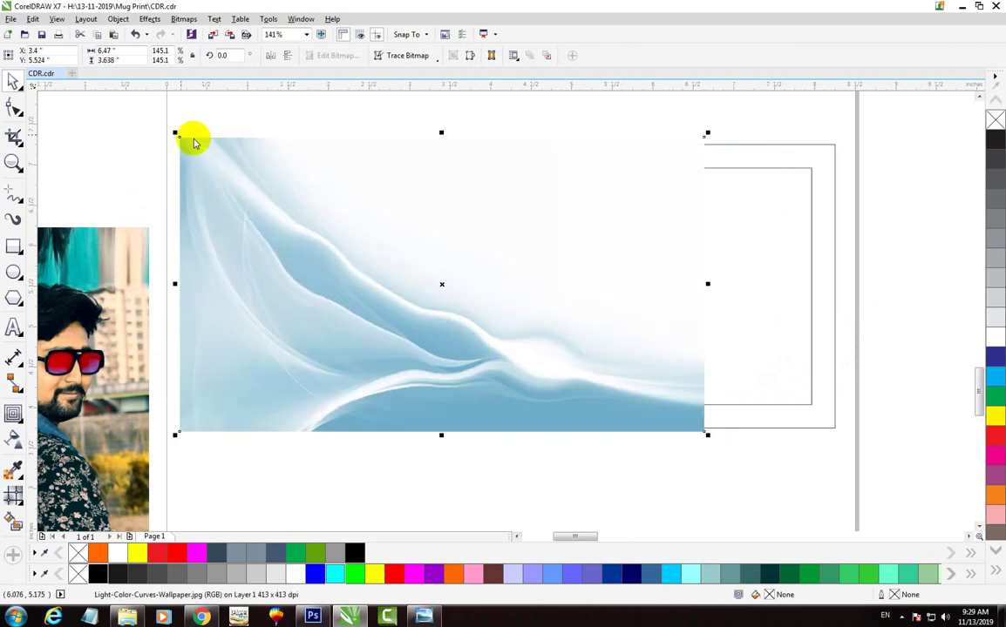
# Fade the wallpaper's right side with linear transparency and convert it to a bitmap.
pyautogui.click(10, 442)
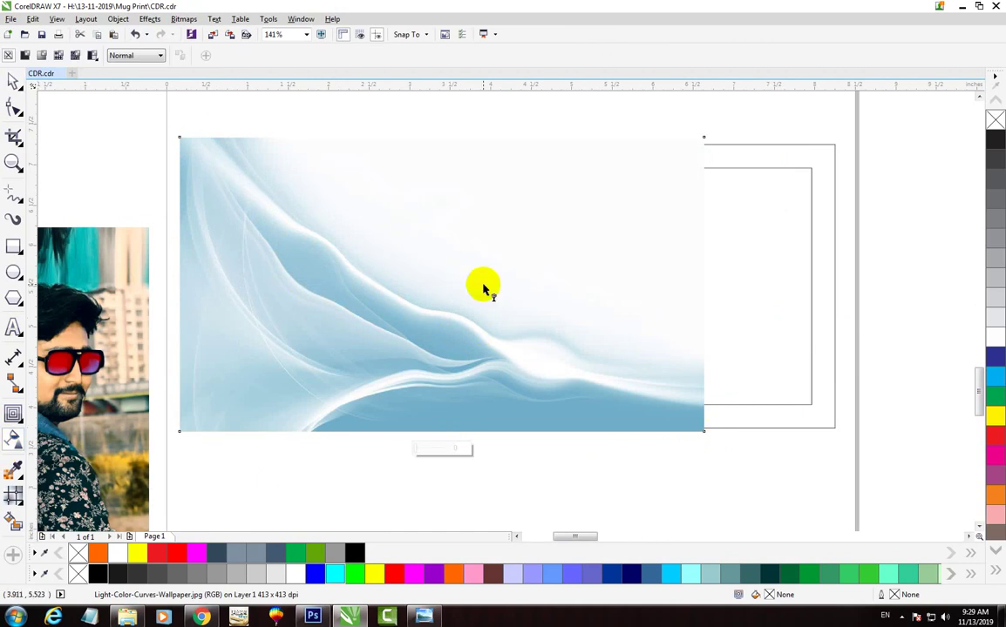
pyautogui.moveTo(480, 289); pyautogui.dragTo(643, 287)
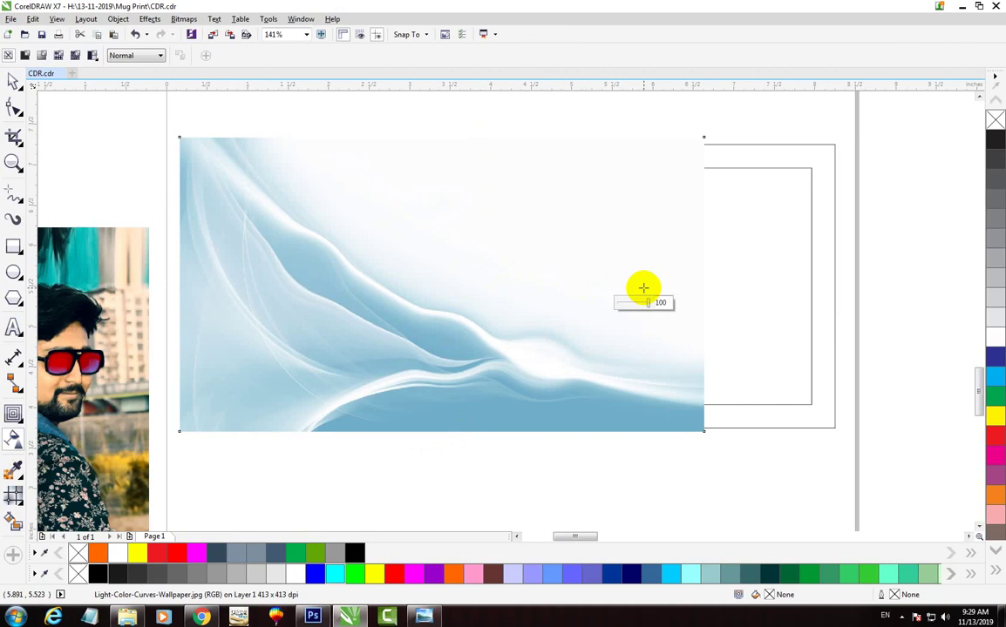
pyautogui.click(184, 19)
pyautogui.click(218, 32)
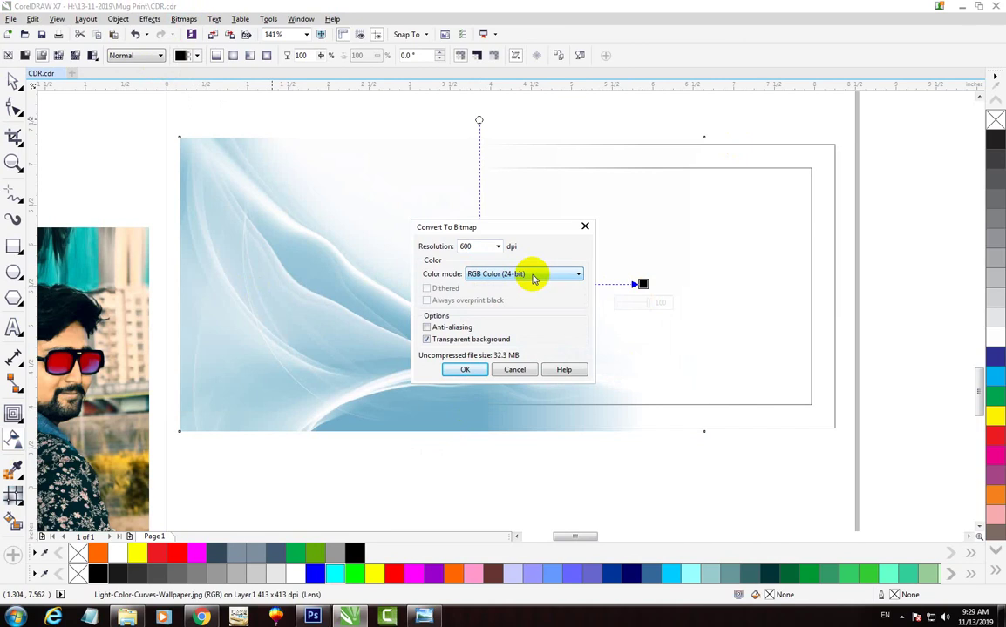
pyautogui.click(477, 371)
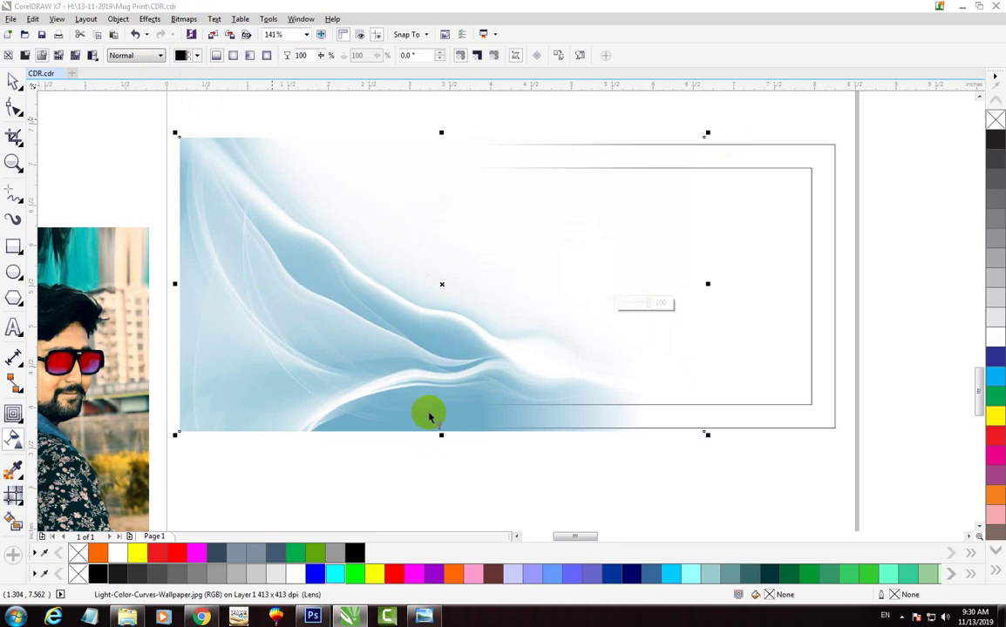
pyautogui.click(473, 428)
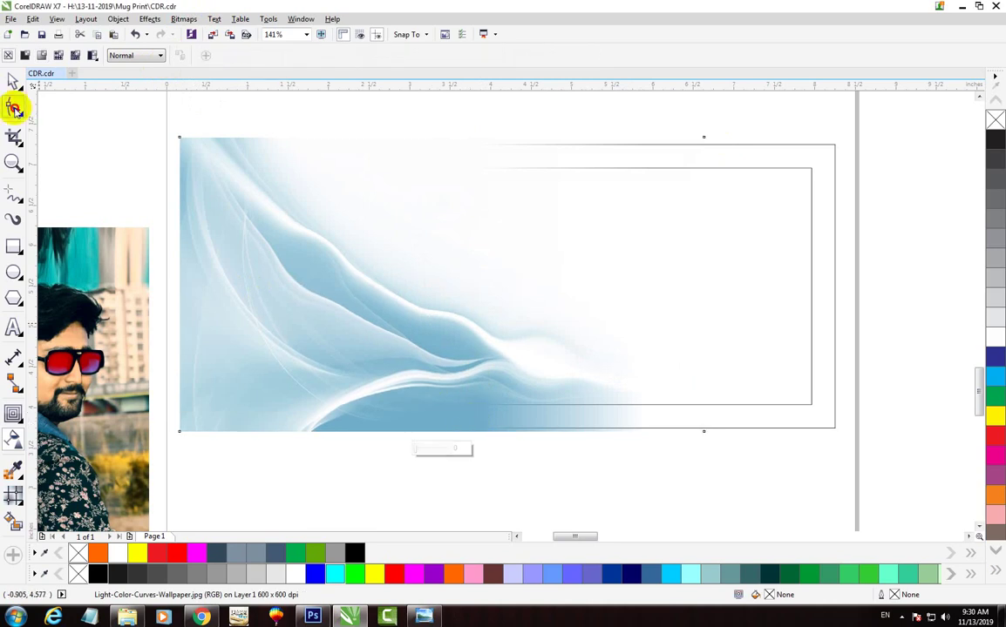
# PowerClip the faded wallpaper bitmap inside the outer 8 × 3.5 in rectangle.
pyautogui.click(14, 81)
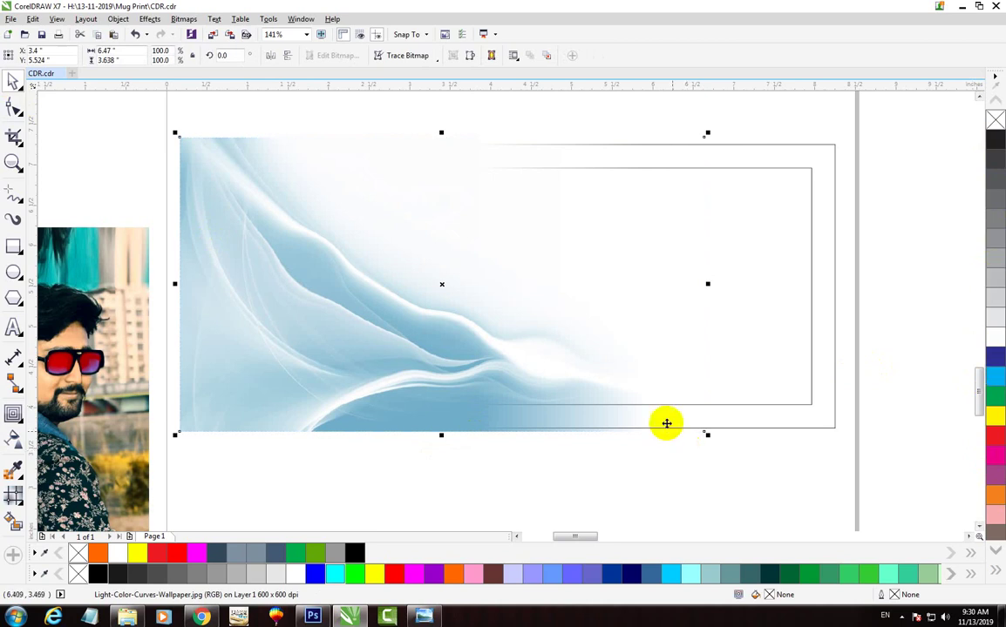
pyautogui.click(13, 106)
pyautogui.click(14, 79)
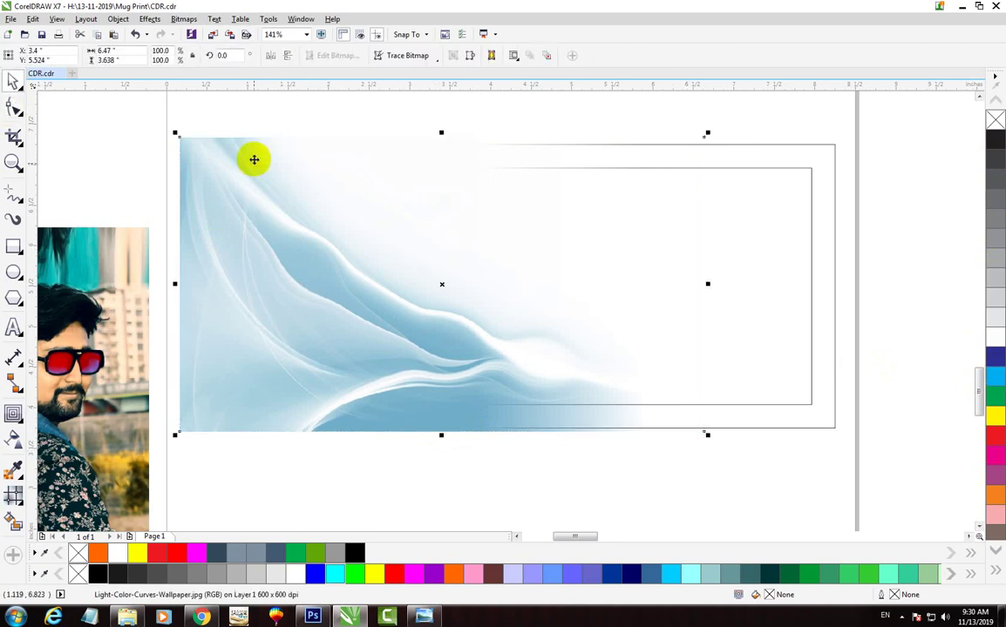
pyautogui.click(253, 158)
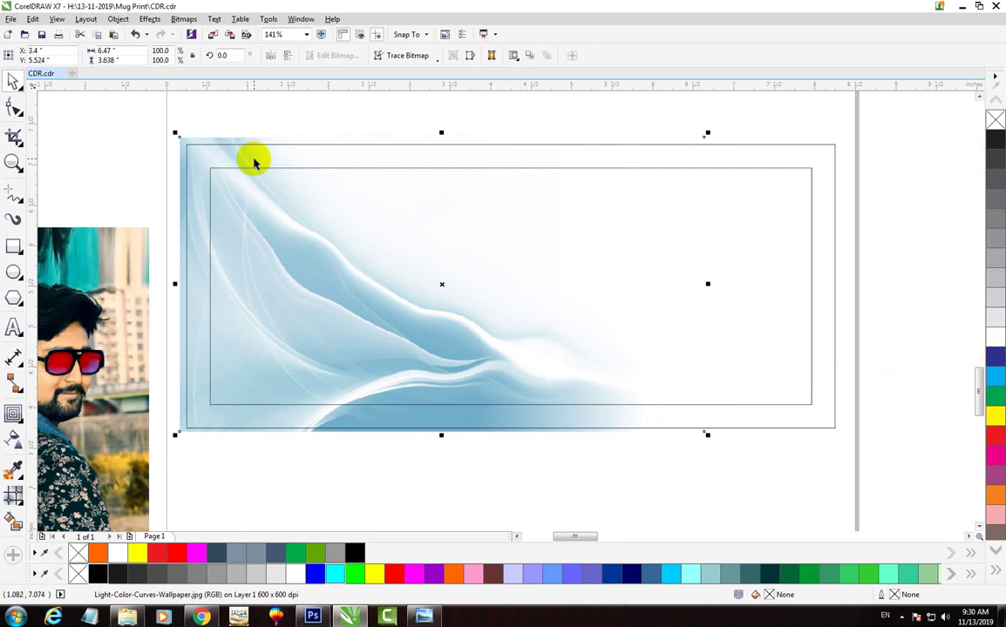
pyautogui.rightClick(214, 142)
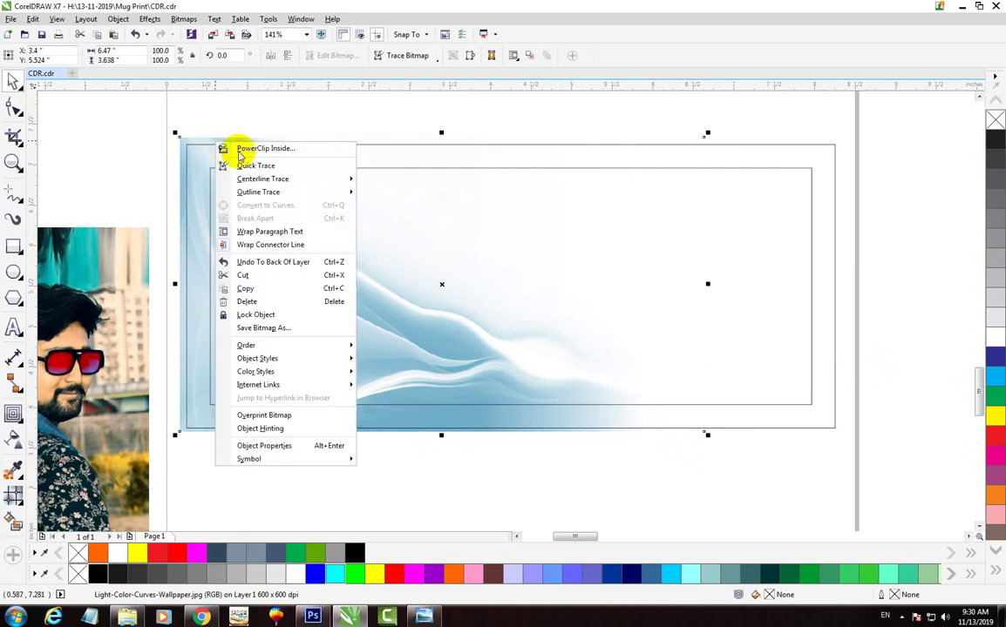
pyautogui.click(252, 149)
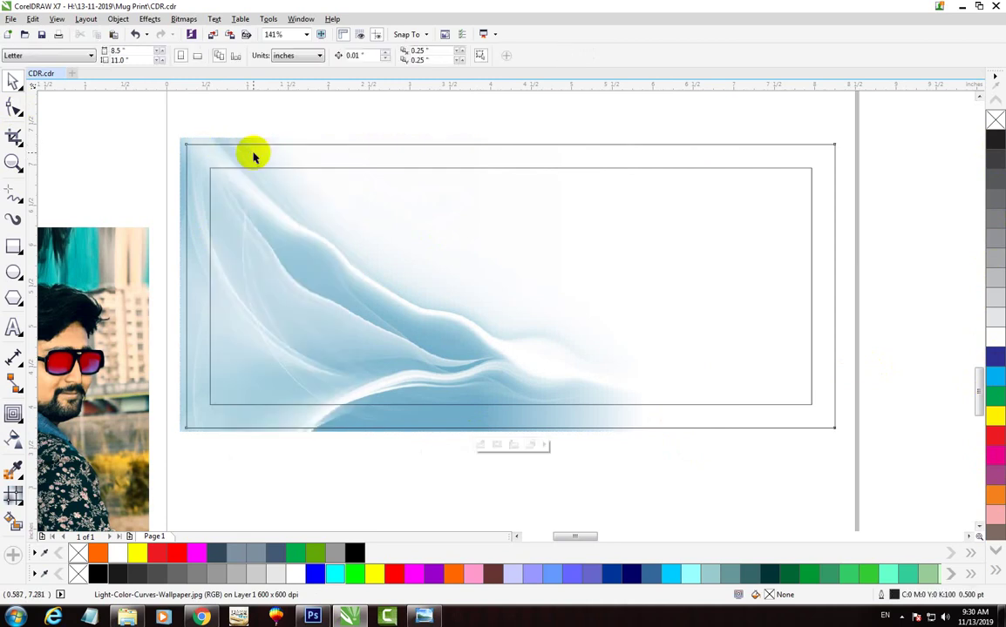
pyautogui.click(253, 157)
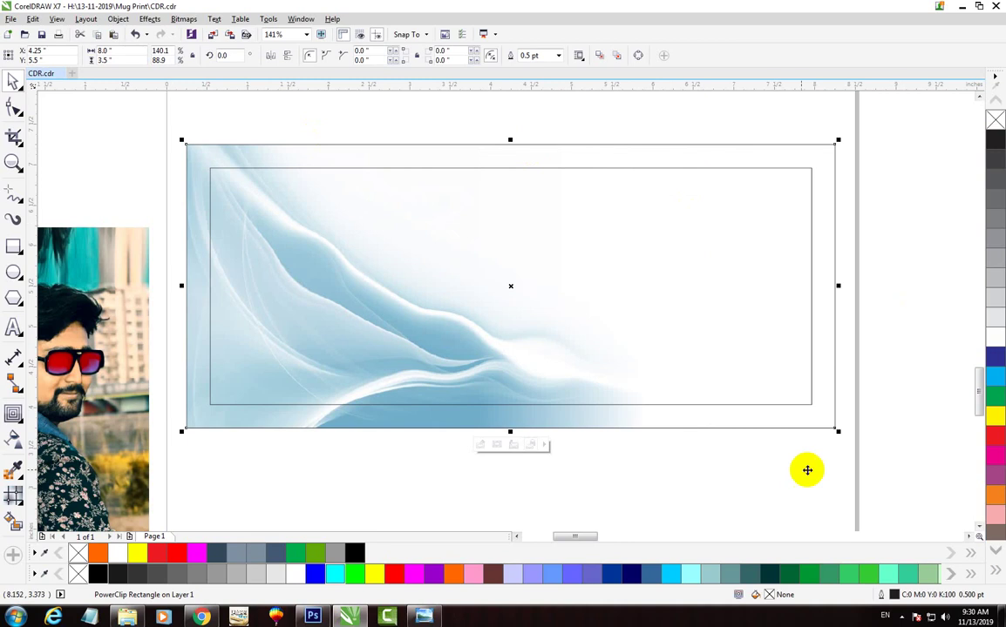
pyautogui.click(515, 444)
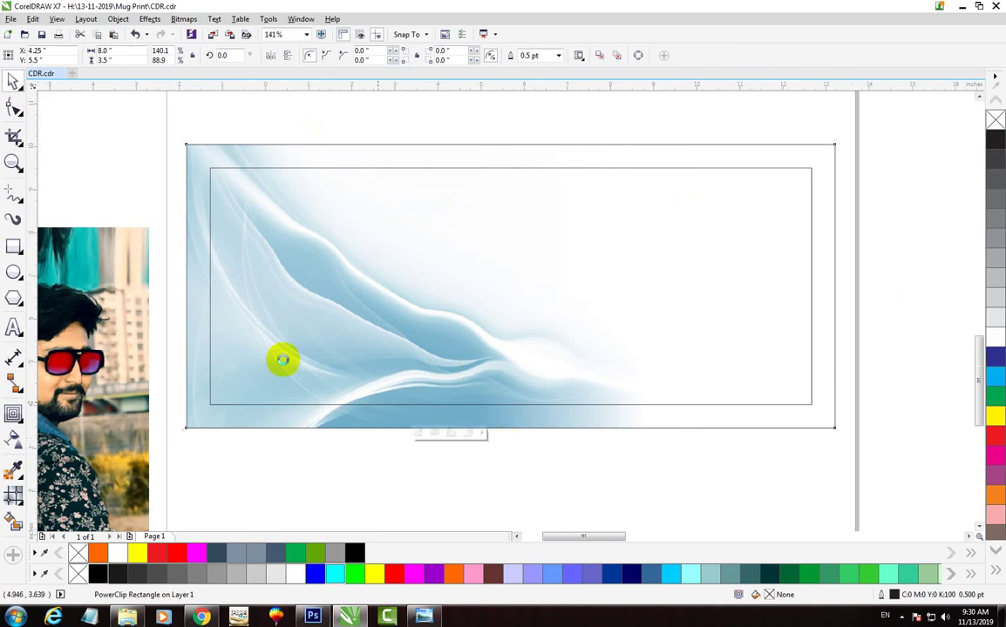
pyautogui.scroll(-3, 378, 403)
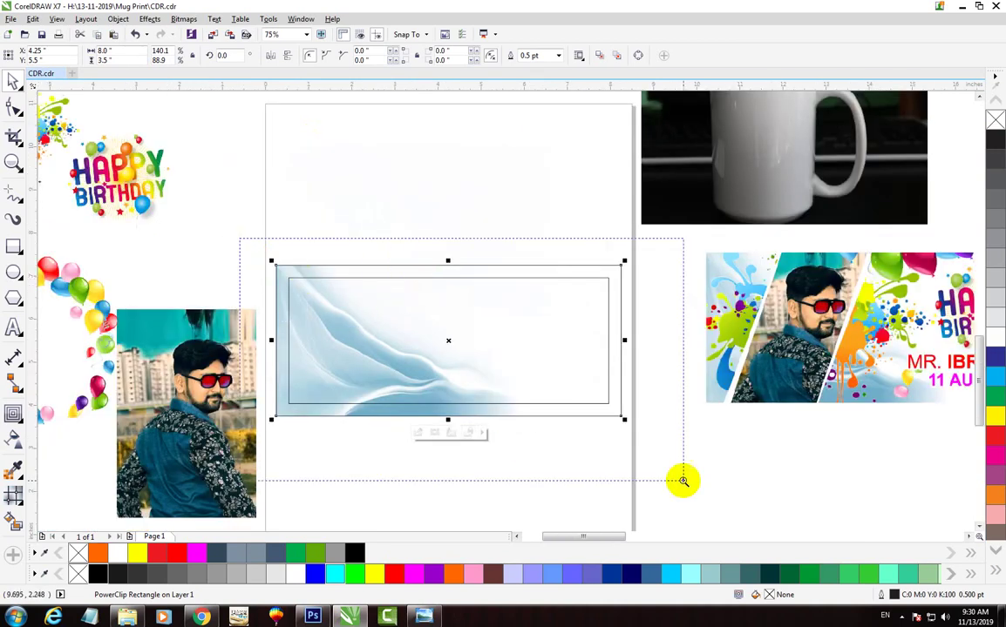
# Make a 2.131 in wide copy of the PowerClip frame and delete its extracted wallpaper.
pyautogui.hotkey('shift', 'F2')
pyautogui.click(13, 80)
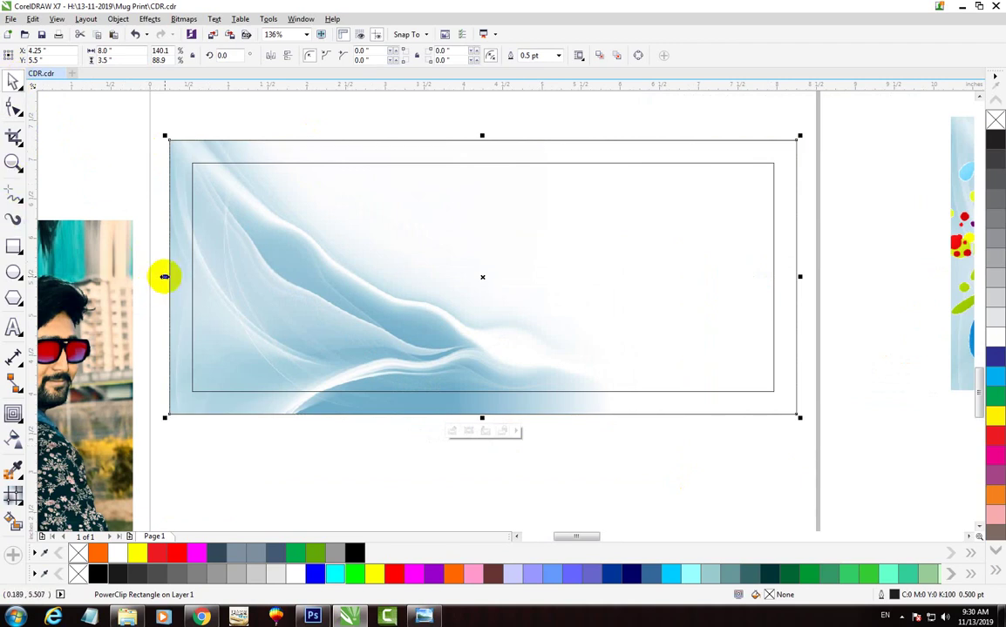
pyautogui.moveTo(163, 276)
pyautogui.mouseDown()
pyautogui.moveTo(368, 276)
pyautogui.moveTo(394, 286)
pyautogui.mouseUp()
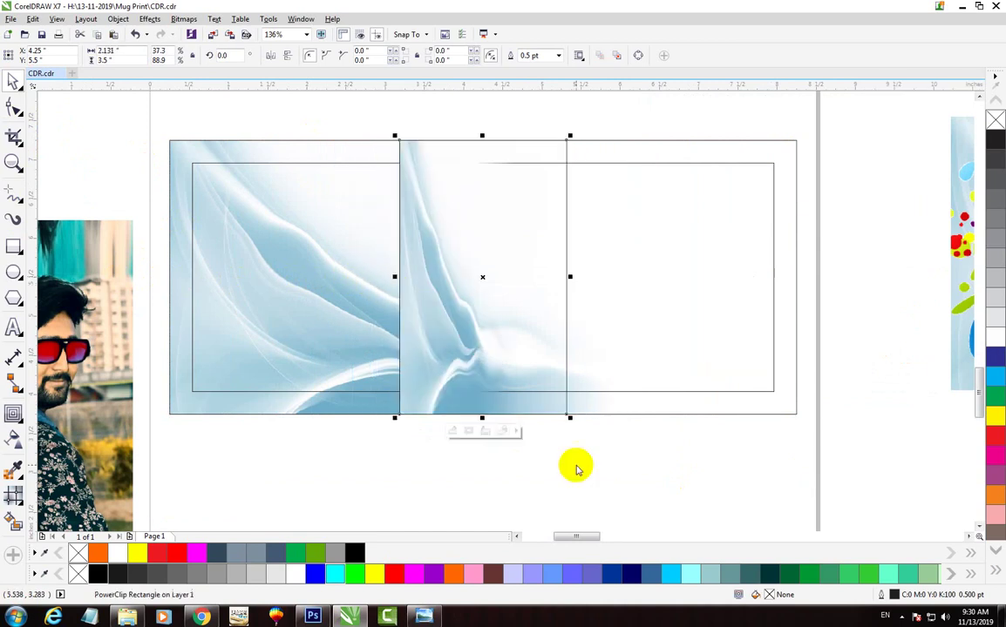
pyautogui.click(483, 430)
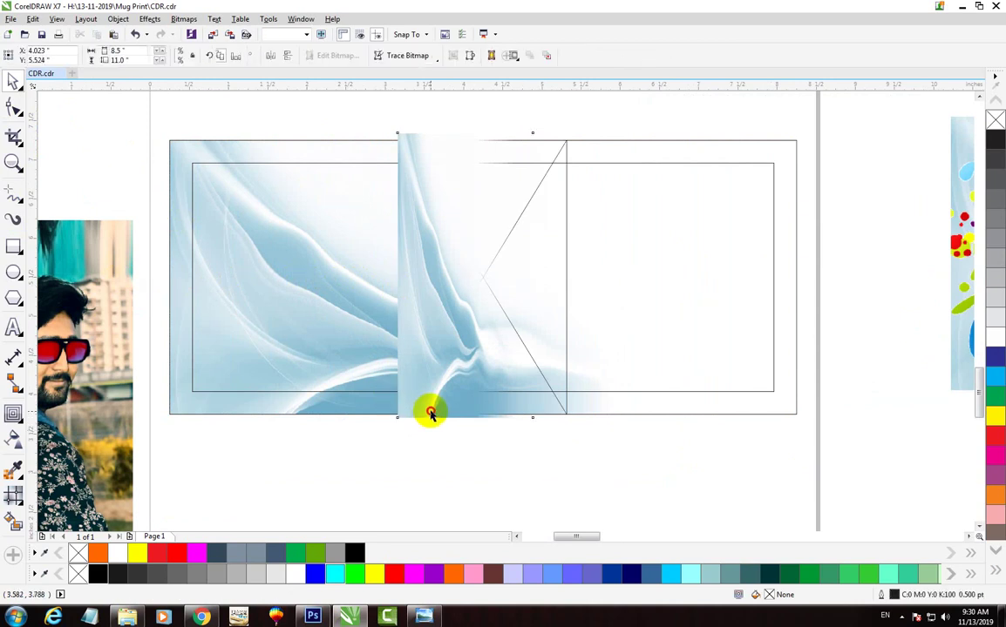
pyautogui.moveTo(431, 413)
pyautogui.mouseDown()
pyautogui.moveTo(416, 433)
pyautogui.moveTo(433, 343)
pyautogui.mouseUp()
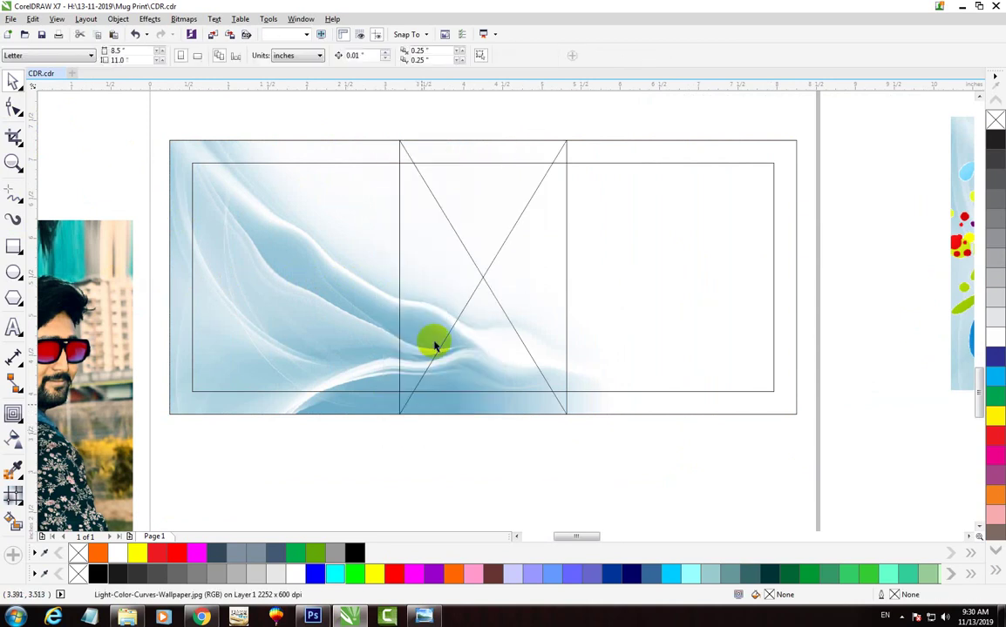
pyautogui.click(467, 258)
# Remove the empty-frame X marking and skew the narrow frame into a slanted parallelogram.
pyautogui.rightClick(453, 245)
pyautogui.moveTo(493, 260)
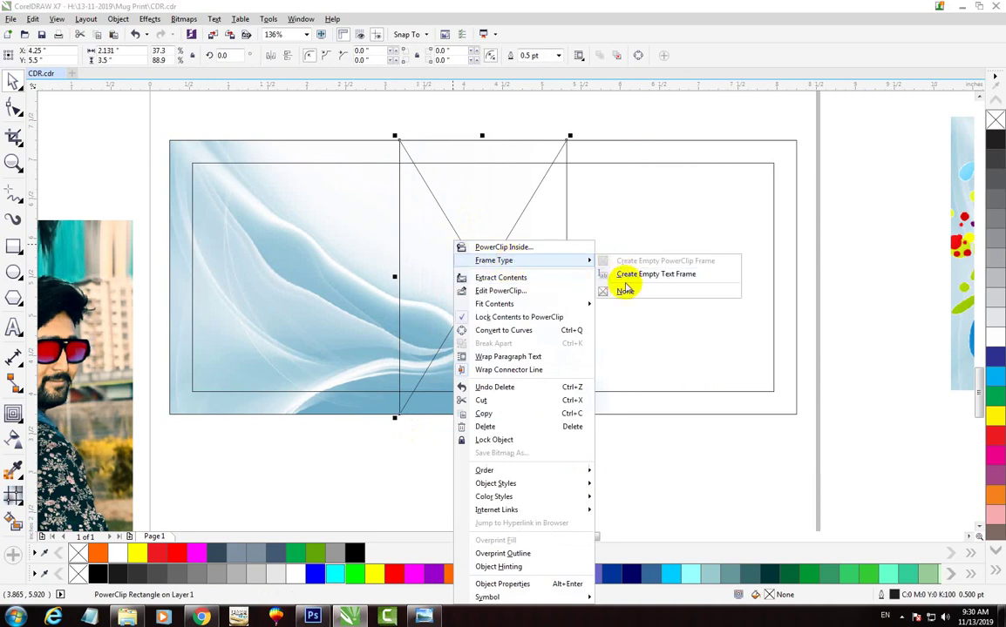
pyautogui.click(625, 290)
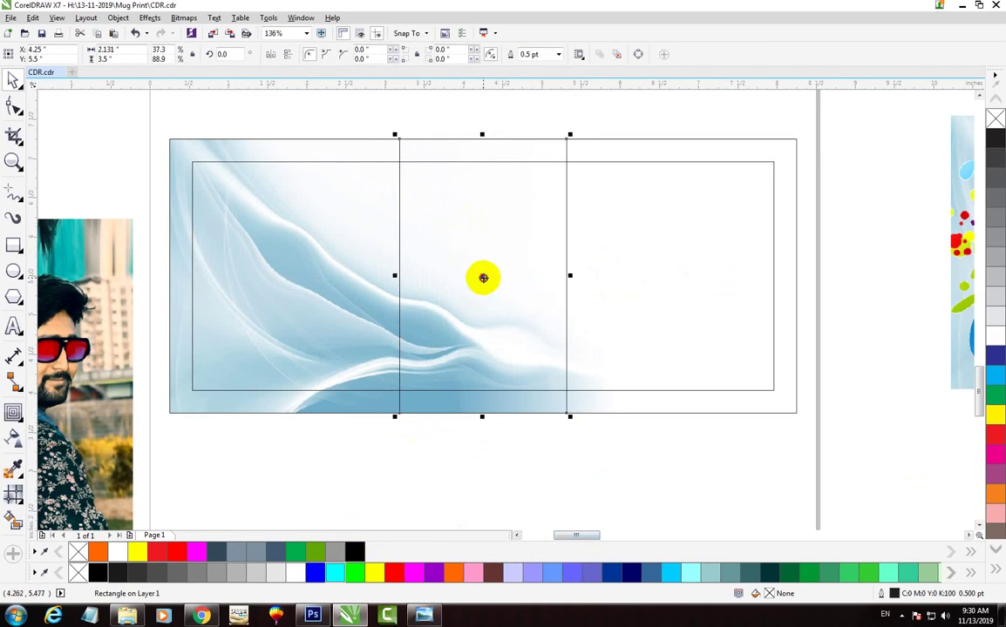
pyautogui.click(483, 278)
pyautogui.moveTo(479, 135)
pyautogui.mouseDown()
pyautogui.moveTo(550, 145)
pyautogui.moveTo(544, 167)
pyautogui.mouseUp()
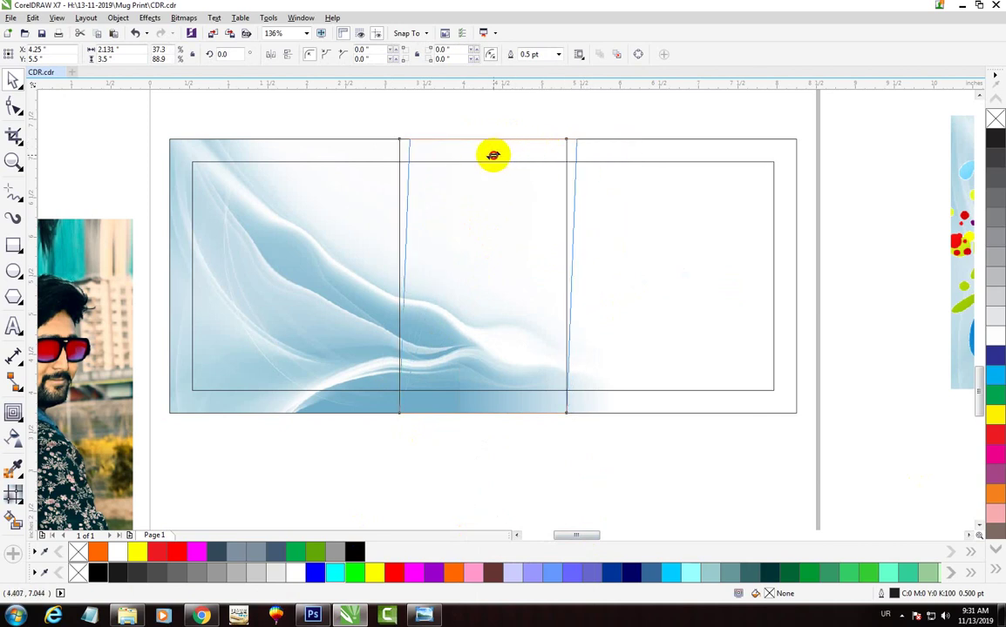
pyautogui.moveTo(545, 166); pyautogui.dragTo(548, 171)
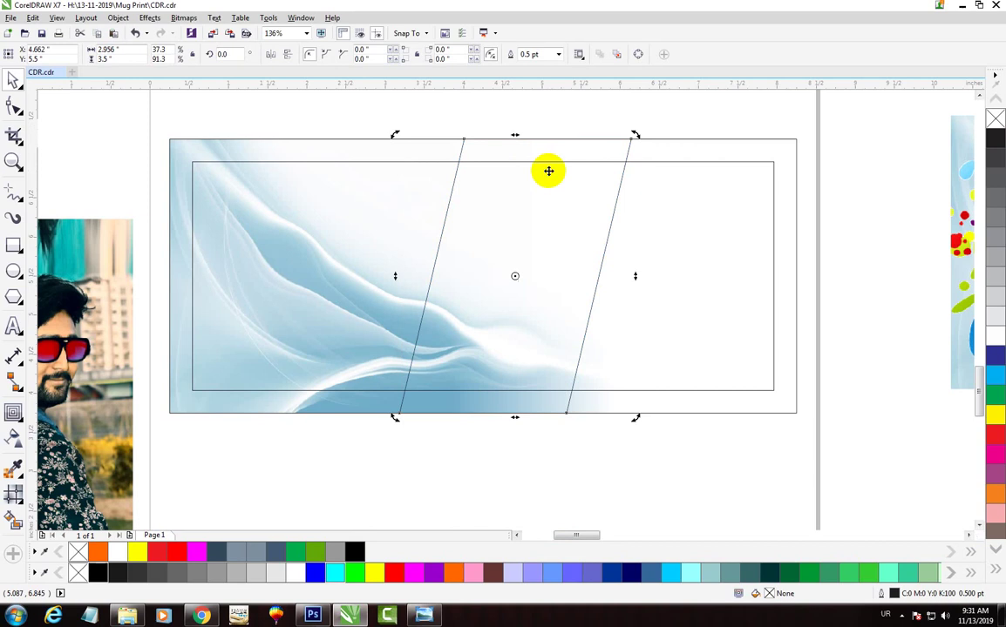
pyautogui.click(509, 432)
# Stretch the slanted shape wider and fill the inner slanted band solid yellow.
pyautogui.click(512, 296)
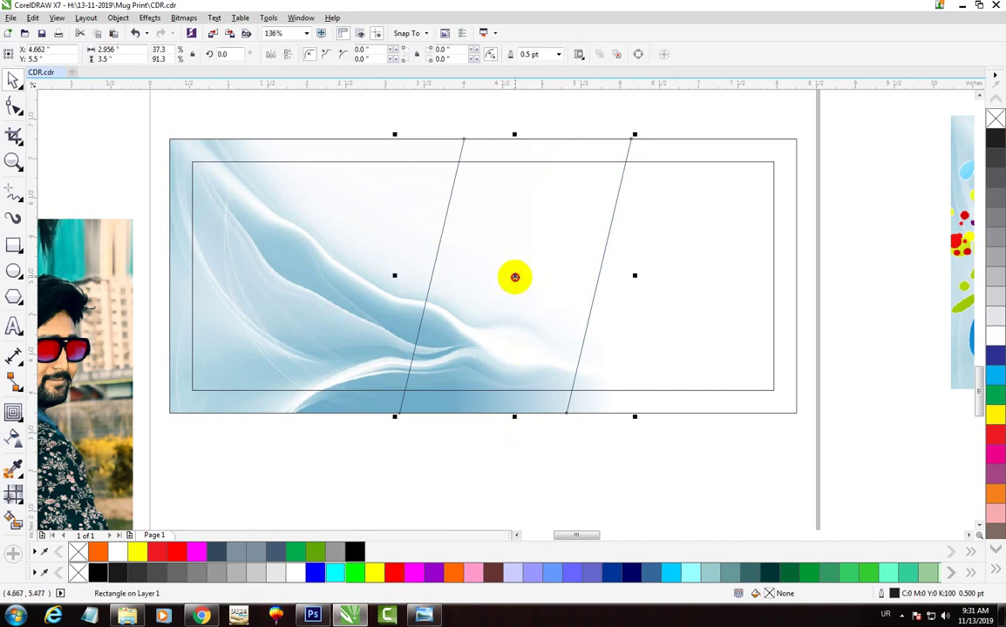
pyautogui.click(515, 276)
pyautogui.click(516, 287)
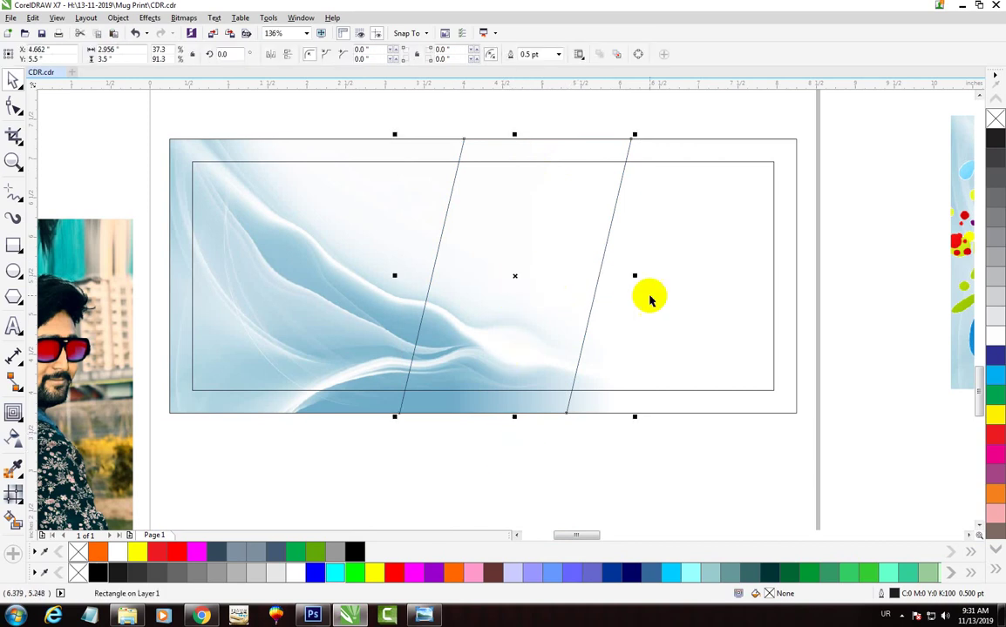
pyautogui.moveTo(637, 276); pyautogui.dragTo(647, 277)
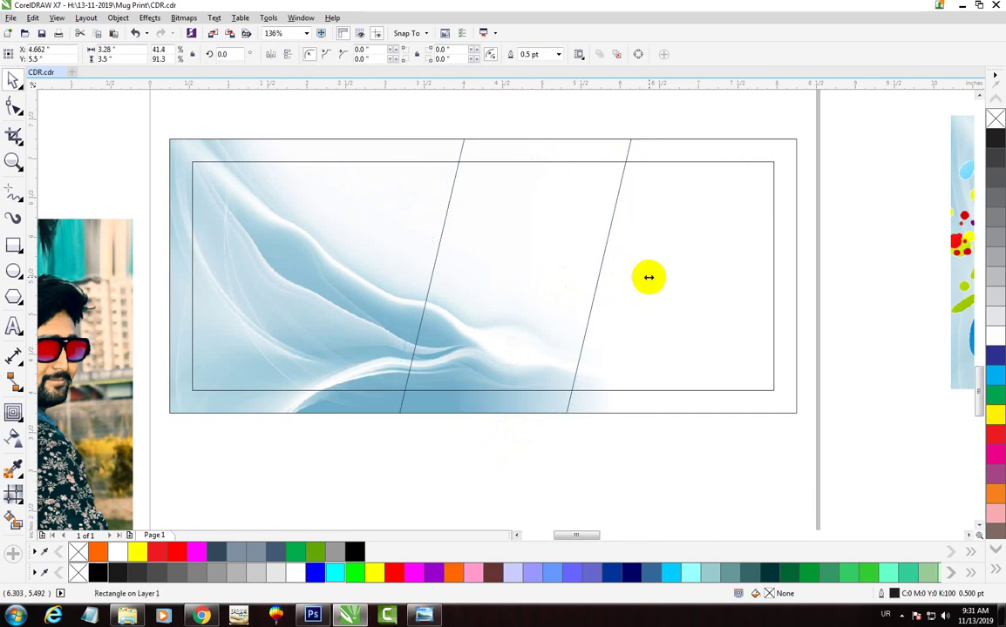
pyautogui.click(464, 455)
pyautogui.click(512, 153)
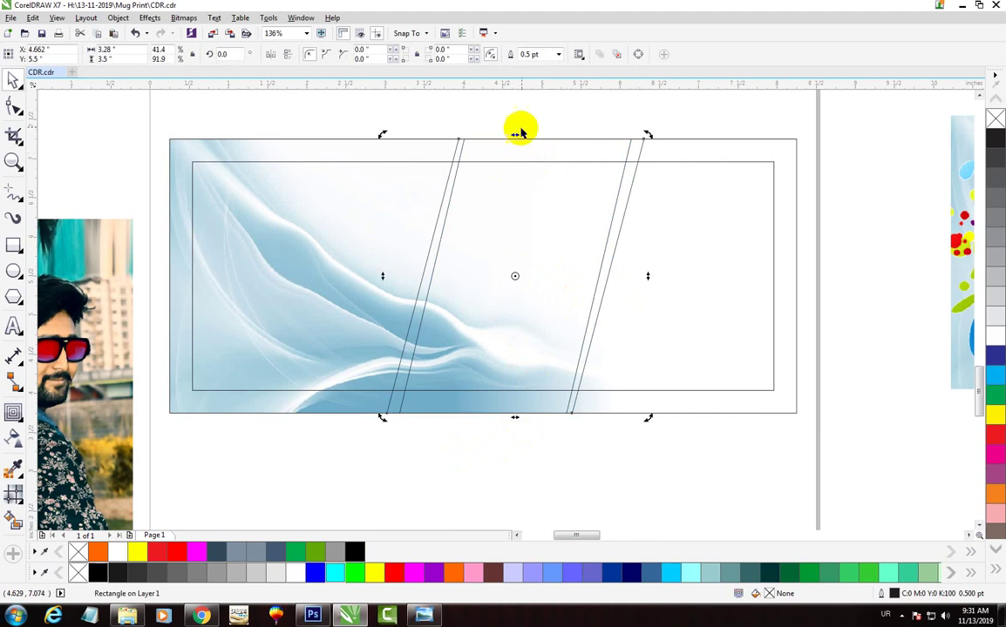
pyautogui.click(510, 122)
pyautogui.click(512, 146)
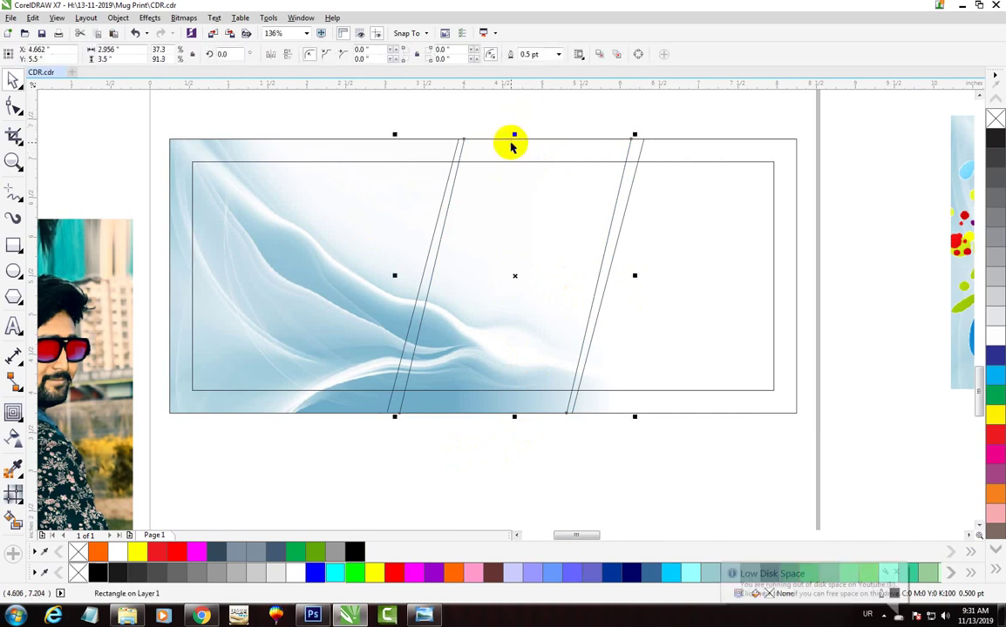
pyautogui.click(370, 575)
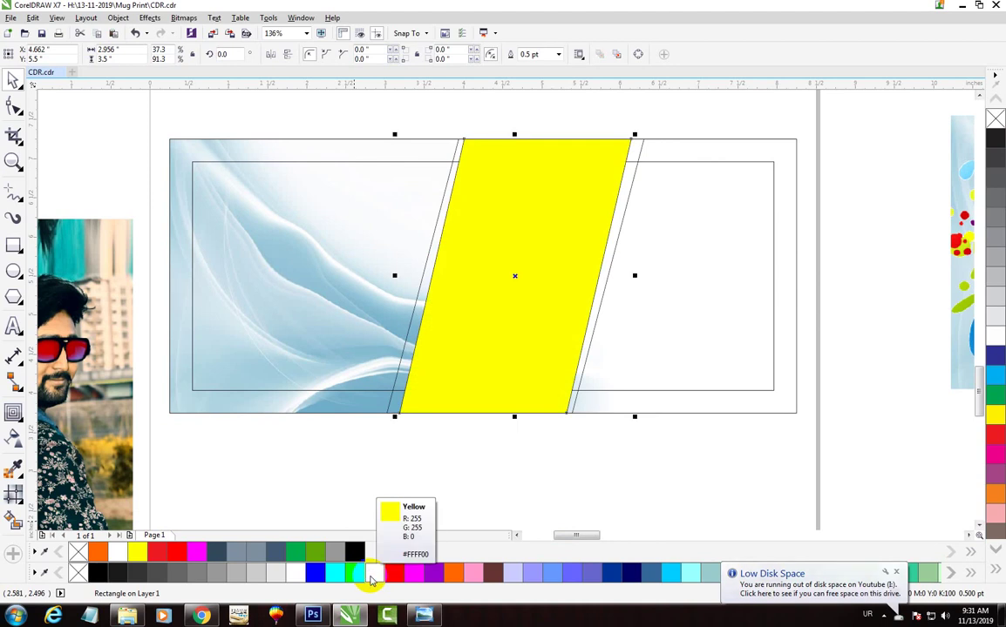
# Bring the 3.237 × 4.843 in portrait photo onto the design over the yellow band.
pyautogui.click(558, 470)
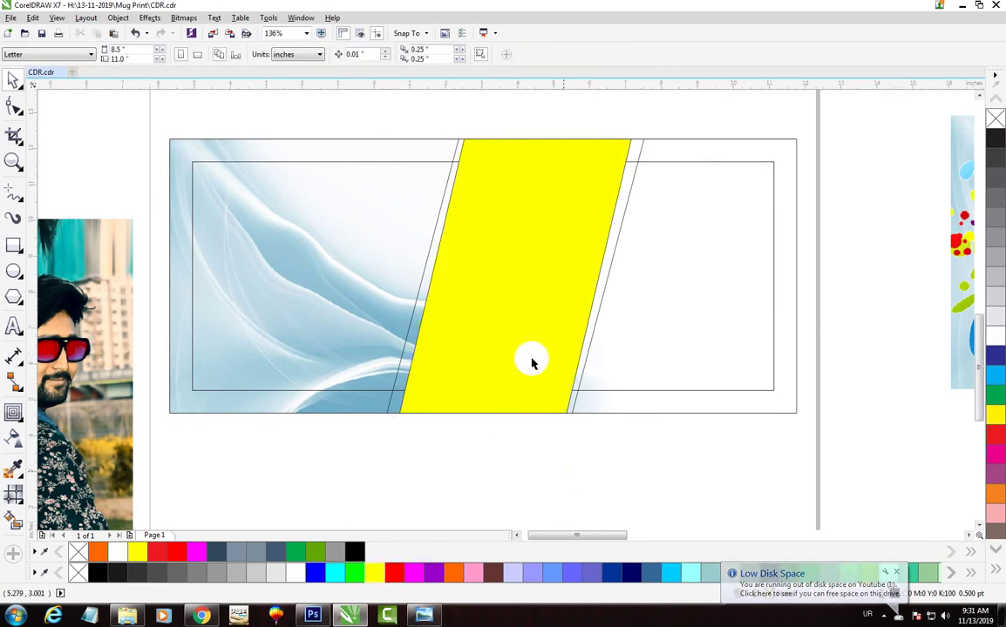
pyautogui.scroll(-2, 531, 363)
pyautogui.moveTo(330, 462)
pyautogui.mouseDown()
pyautogui.moveTo(513, 350)
pyautogui.moveTo(563, 393)
pyautogui.mouseUp()
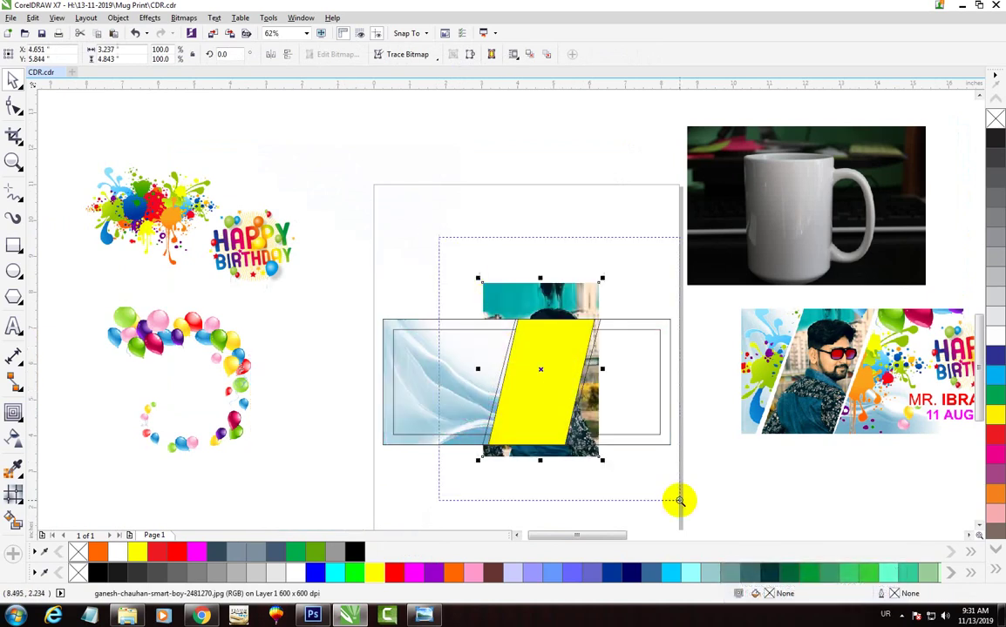
pyautogui.scroll(1, 653, 479)
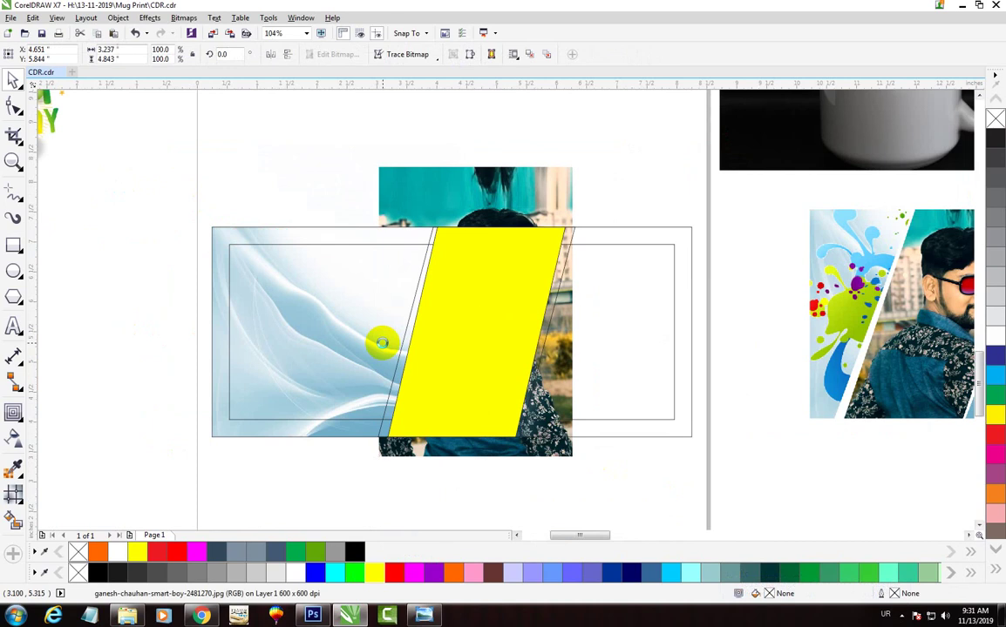
pyautogui.hotkey('ctrl', 'Home')
# Position the portrait over the band in Wireframe view, then return to Enhanced view.
pyautogui.click(13, 79)
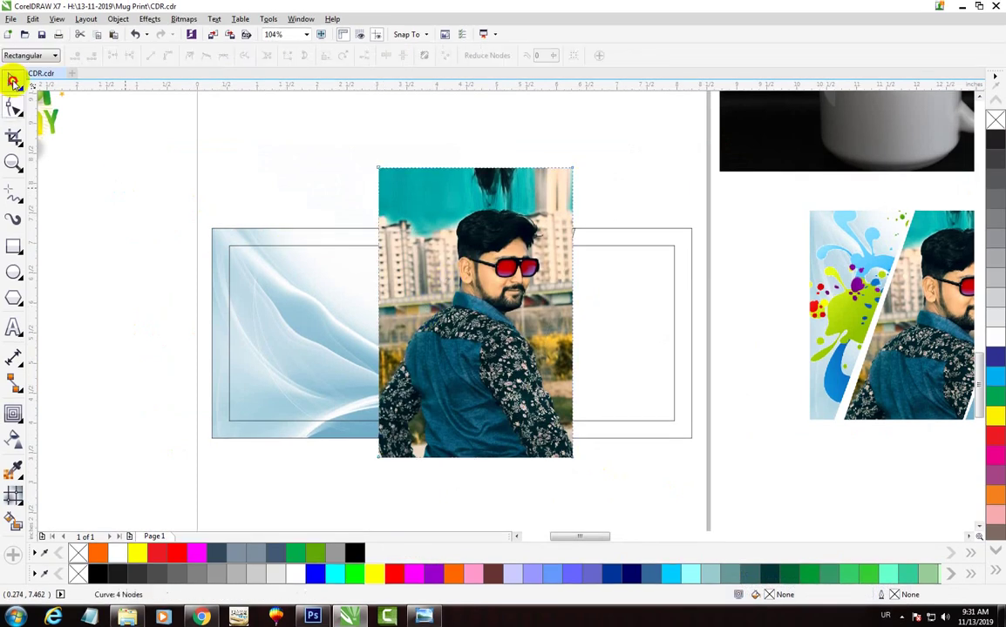
pyautogui.click(55, 18)
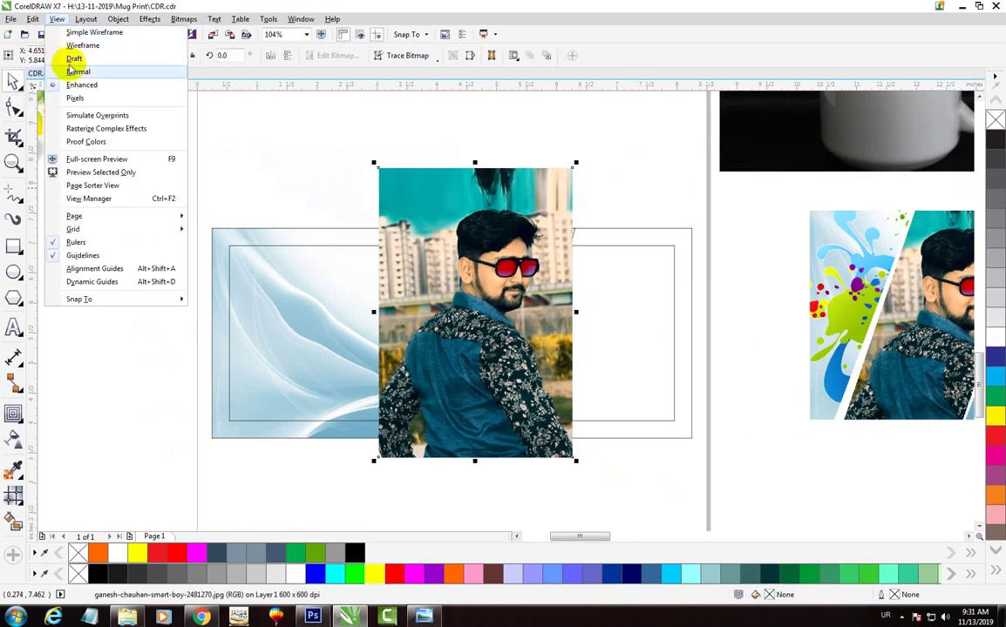
pyautogui.click(80, 33)
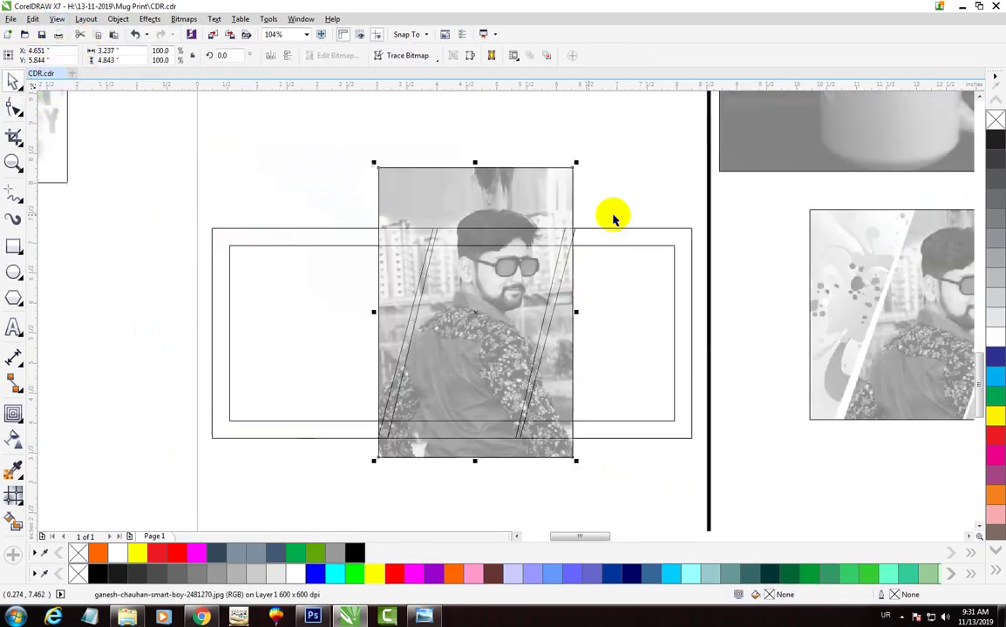
pyautogui.click(534, 184)
pyautogui.click(541, 212)
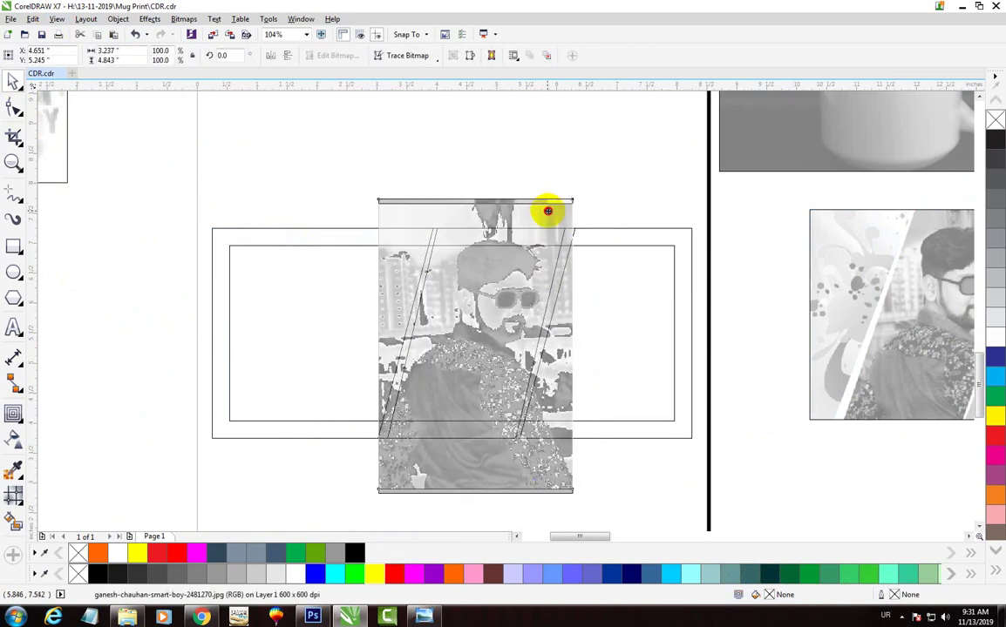
pyautogui.moveTo(546, 207); pyautogui.dragTo(548, 212)
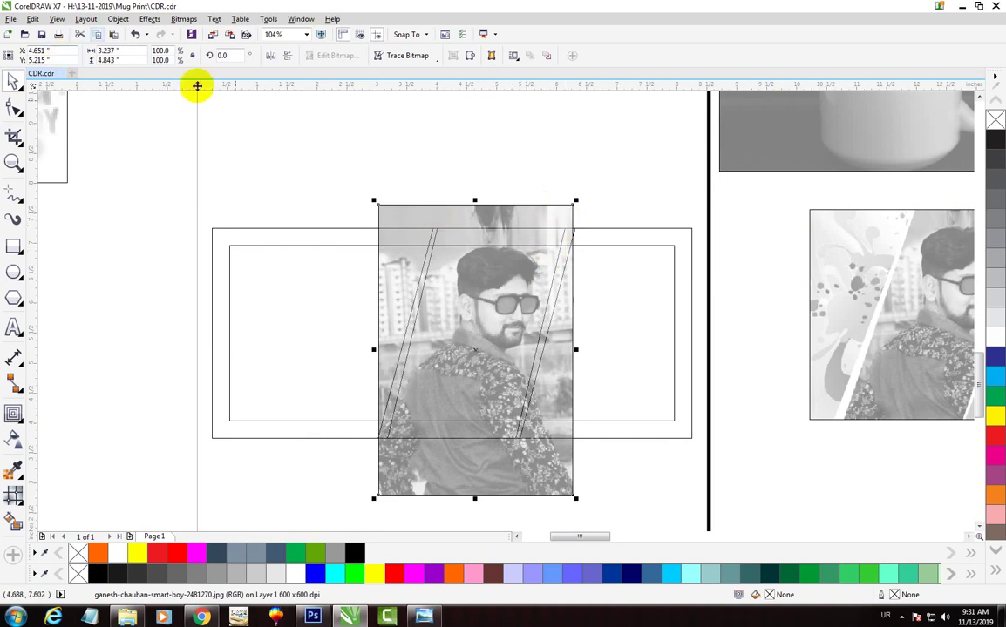
pyautogui.click(56, 20)
pyautogui.click(78, 84)
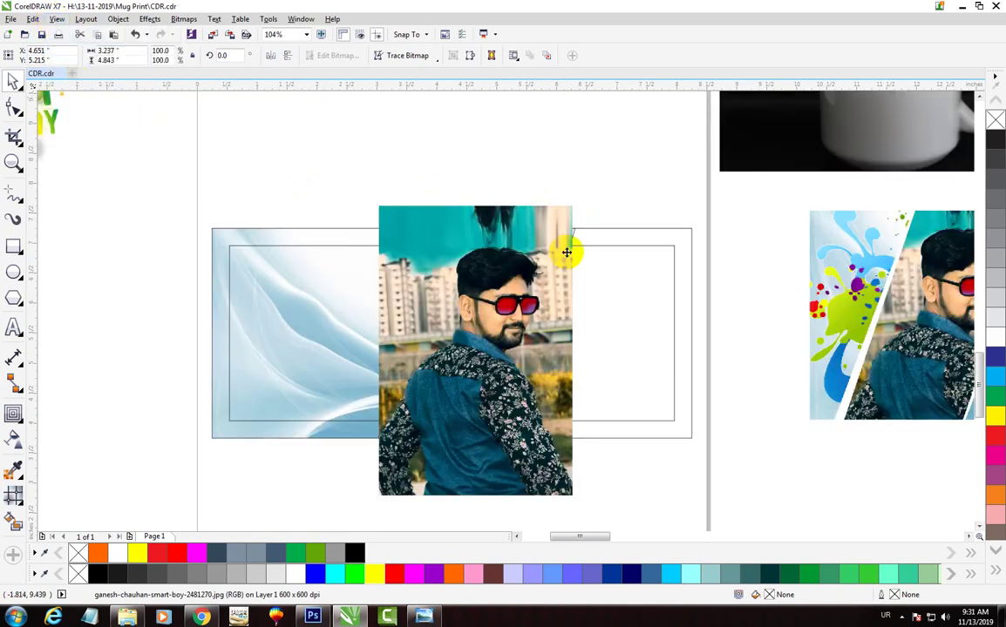
# Send the portrait back and PowerClip it inside the yellow slanted band.
pyautogui.click(421, 250)
pyautogui.hotkey('ctrl', 'pagedown')
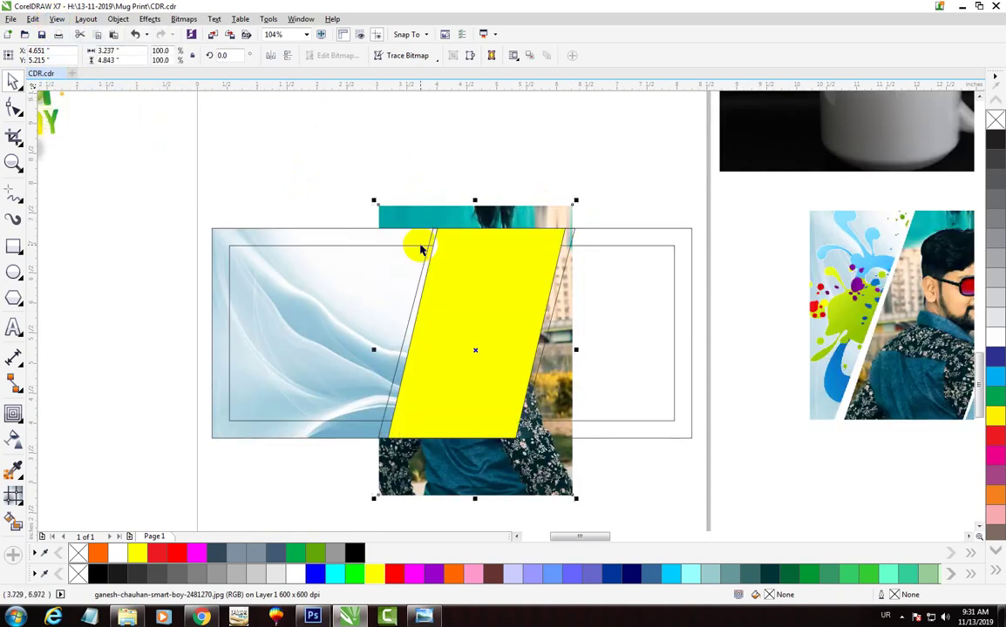
pyautogui.rightClick(519, 213)
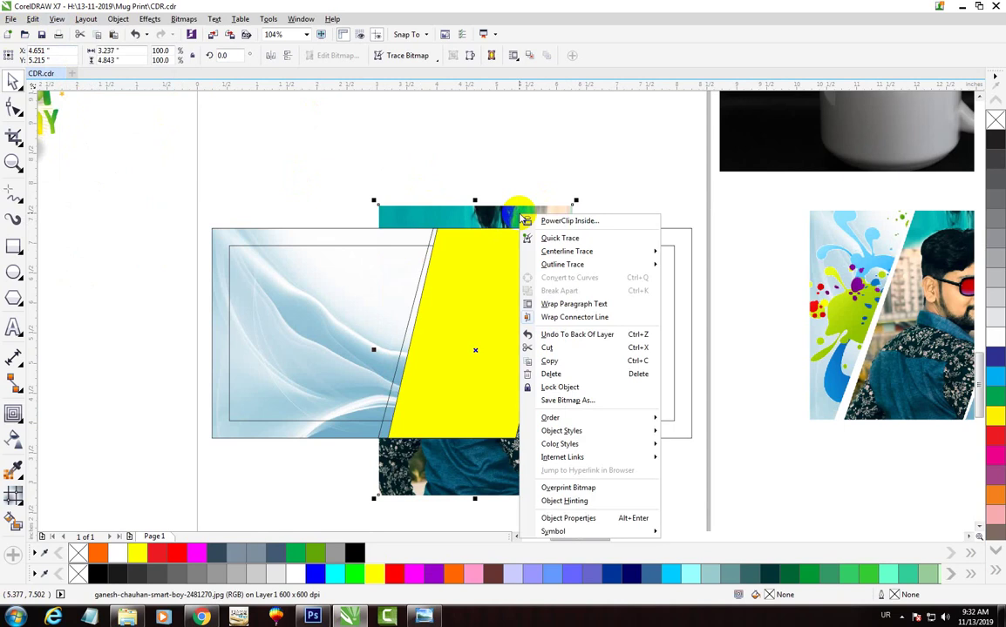
pyautogui.click(541, 220)
pyautogui.click(480, 302)
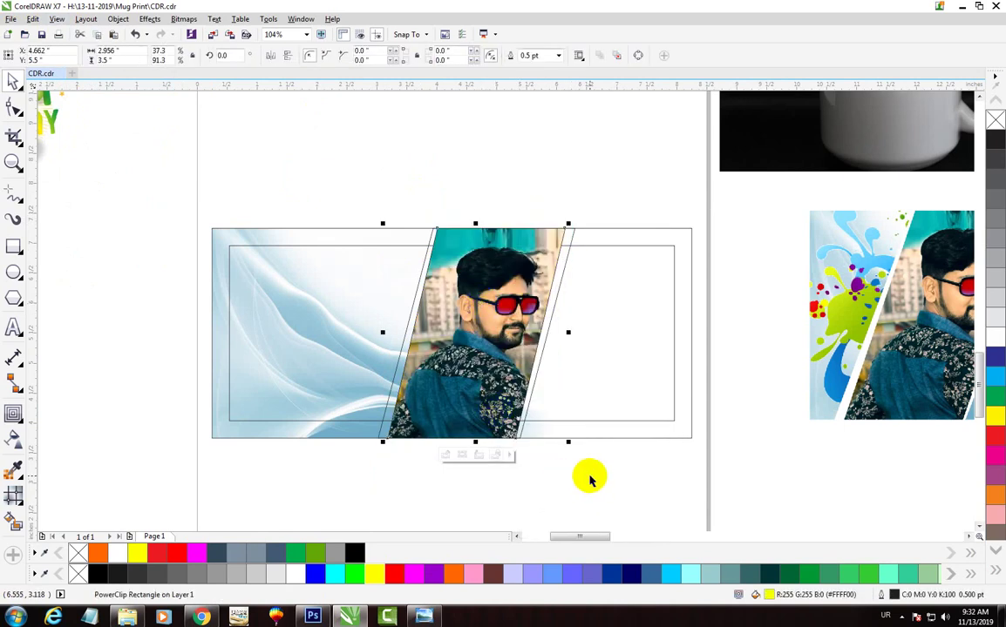
pyautogui.moveTo(383, 442); pyautogui.dragTo(382, 431)
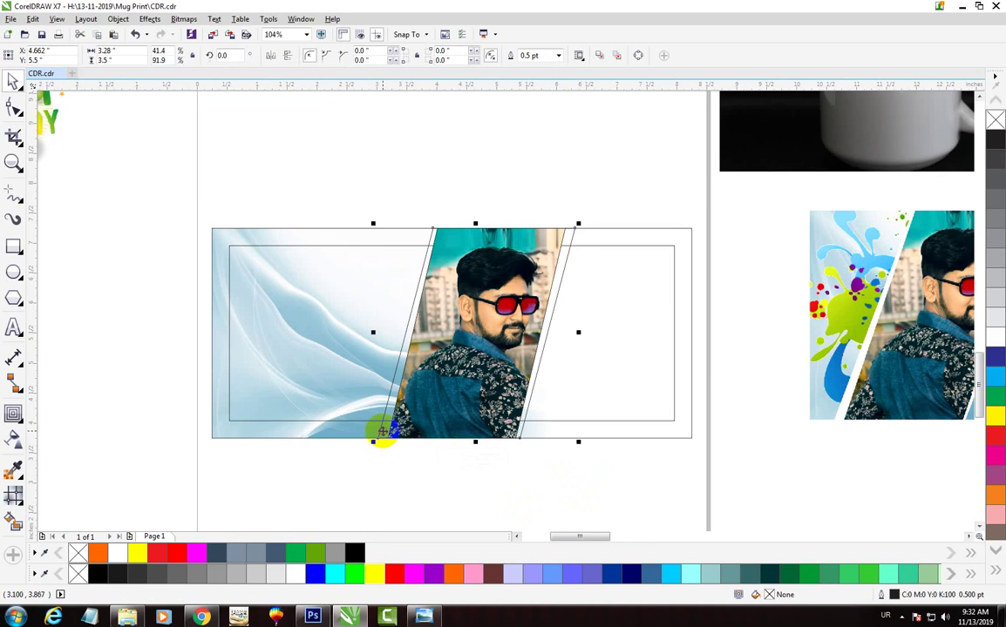
# Remove the outlines from both slanted frame shapes and group them.
pyautogui.click(565, 305)
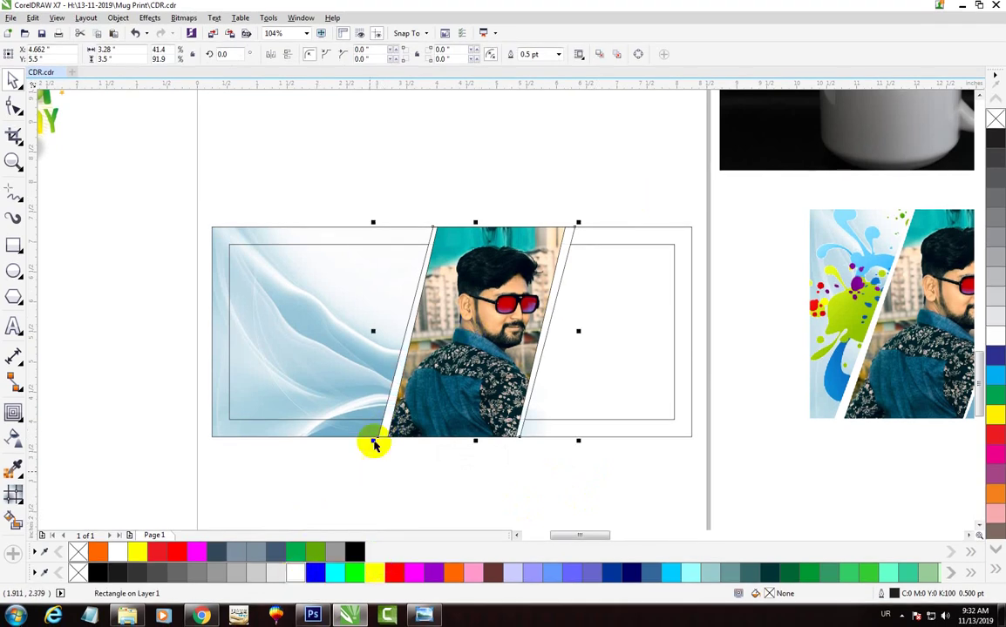
pyautogui.moveTo(315, 172); pyautogui.dragTo(619, 488)
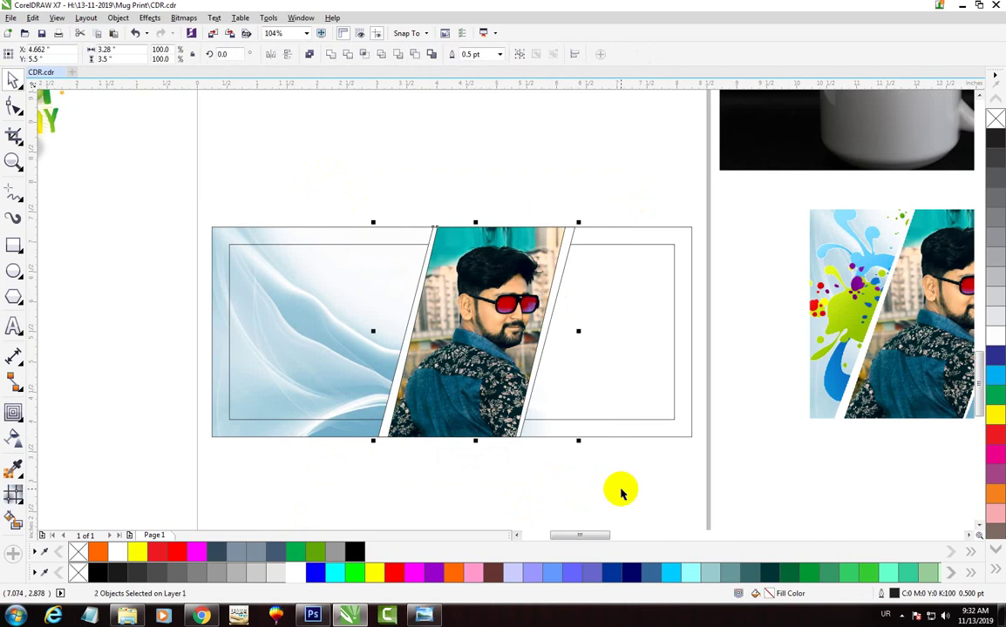
pyautogui.rightClick(75, 572)
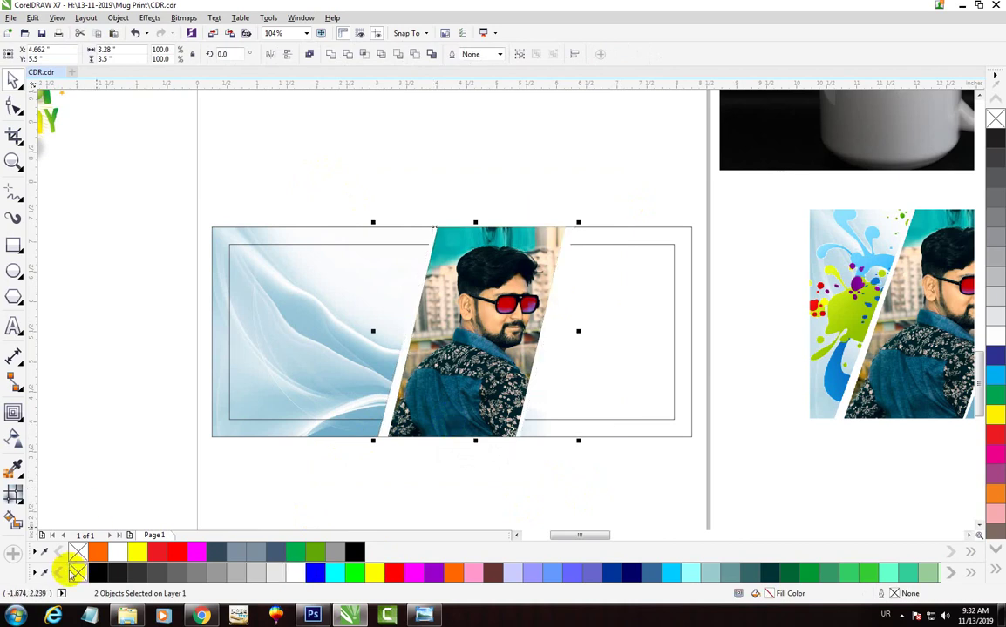
pyautogui.moveTo(314, 186); pyautogui.dragTo(624, 494)
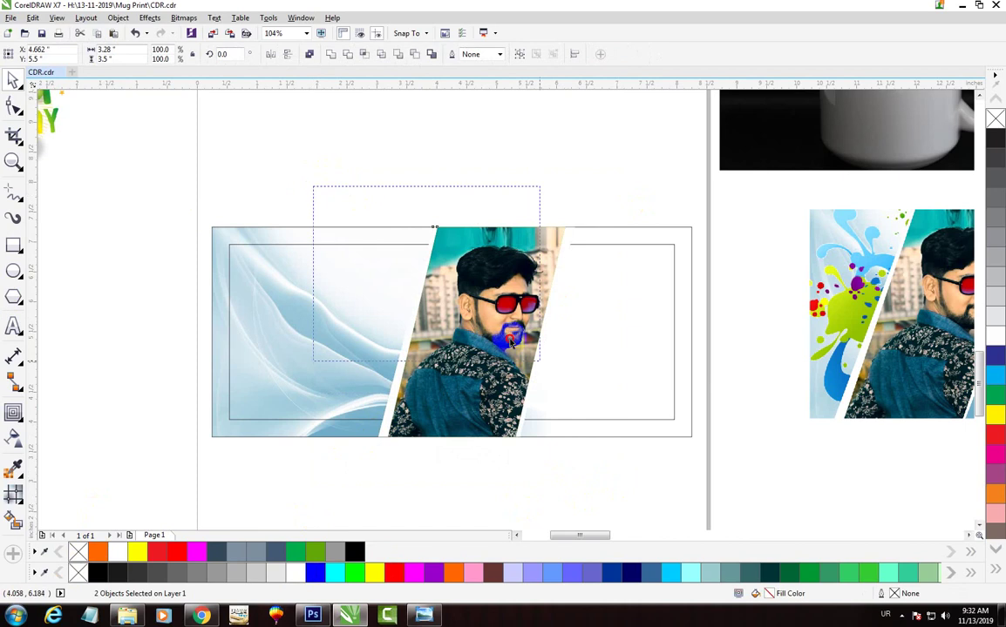
pyautogui.click(519, 56)
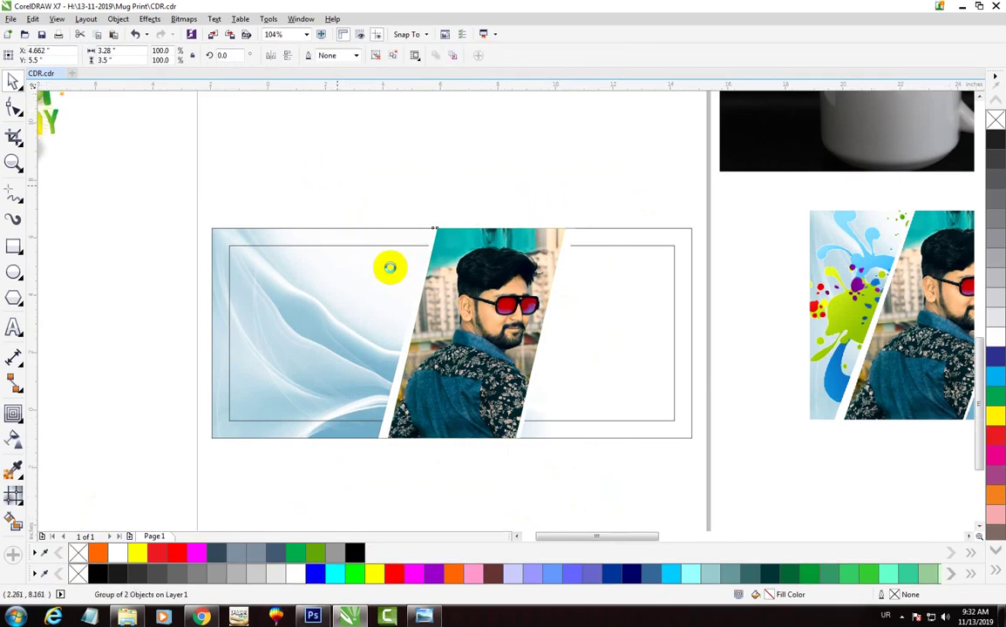
# Place the colour-splash graphic over the portrait, send it behind, and scale it up.
pyautogui.scroll(-2, 389, 264)
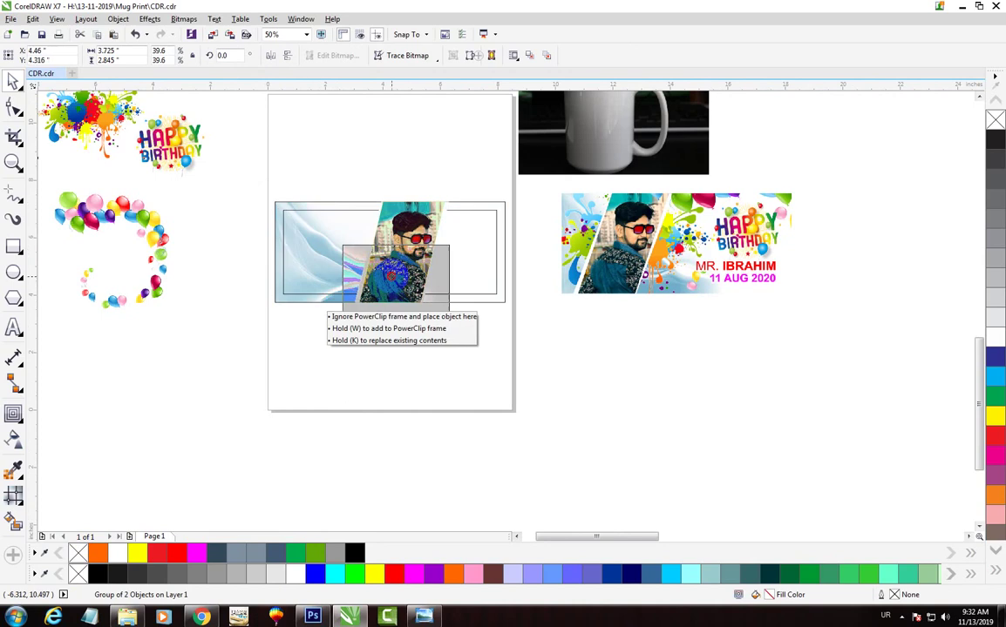
pyautogui.moveTo(226, 202); pyautogui.dragTo(350, 232)
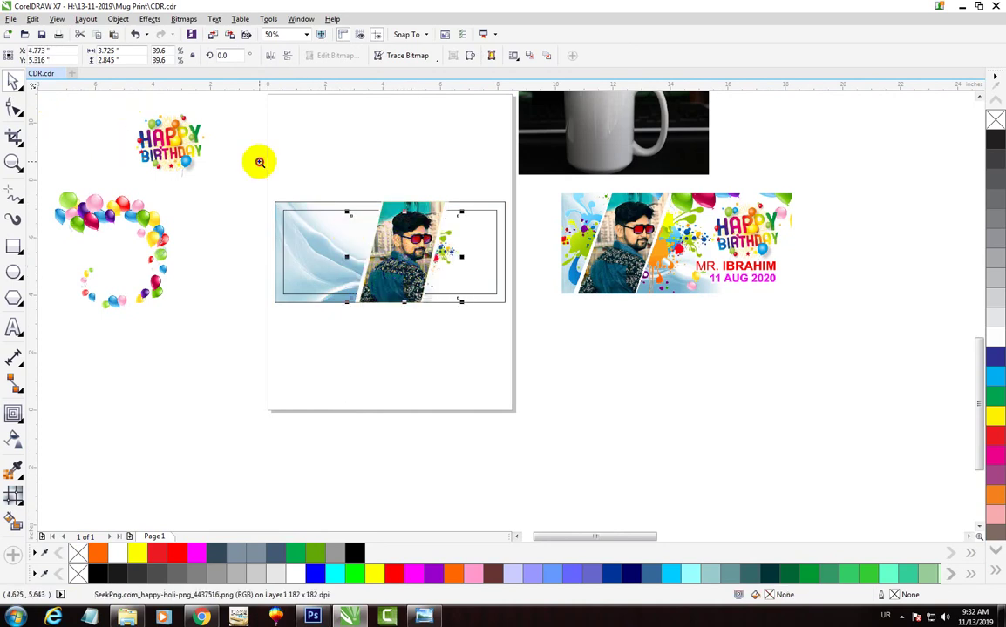
pyautogui.moveTo(260, 165); pyautogui.dragTo(490, 362)
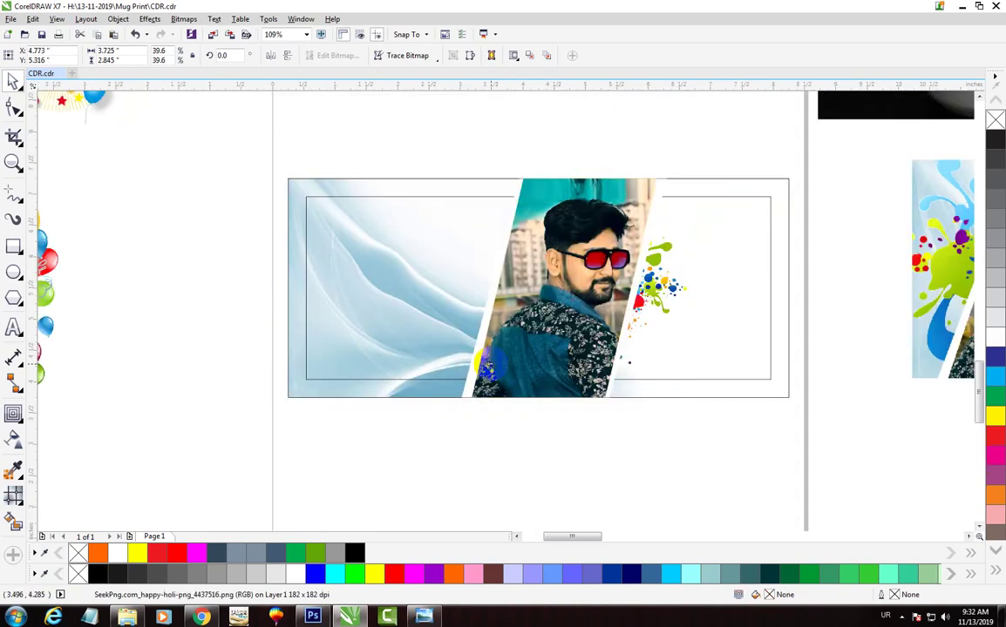
pyautogui.moveTo(691, 208); pyautogui.dragTo(747, 184)
pyautogui.click(685, 141)
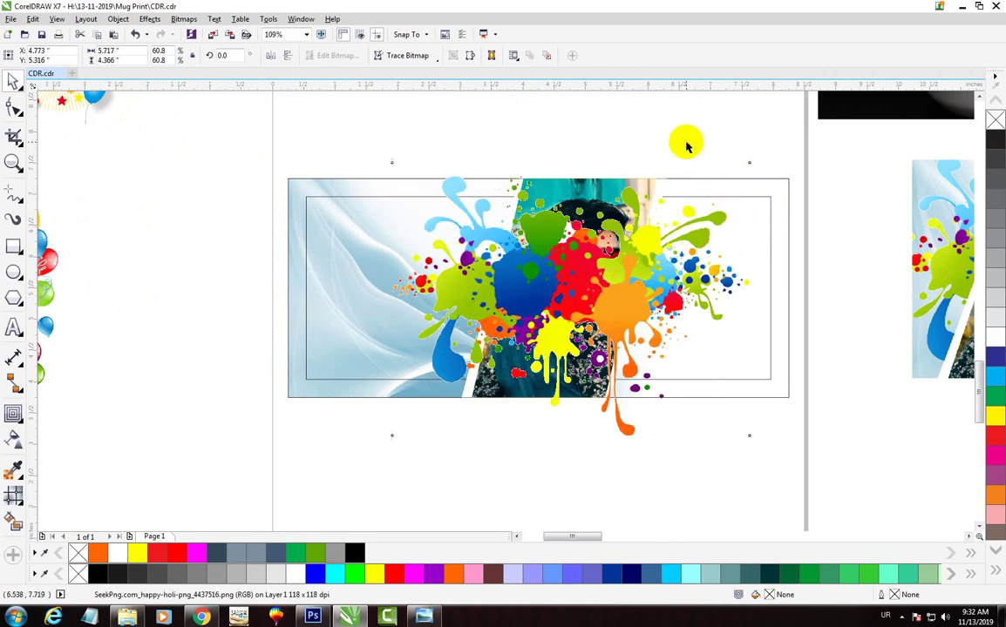
pyautogui.moveTo(642, 292); pyautogui.dragTo(655, 283)
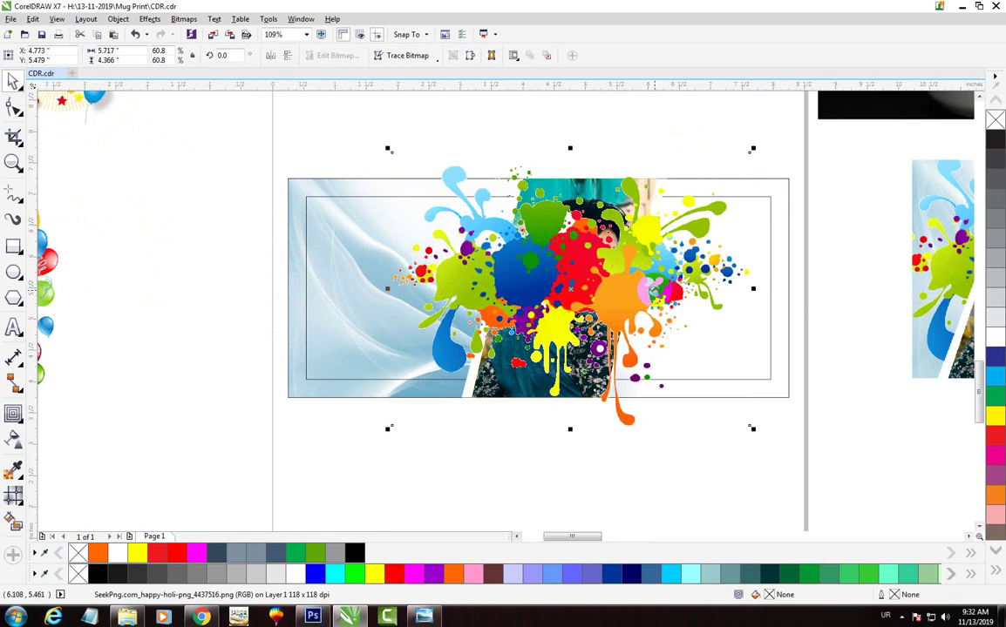
pyautogui.hotkey('ctrl', 'pagedown')
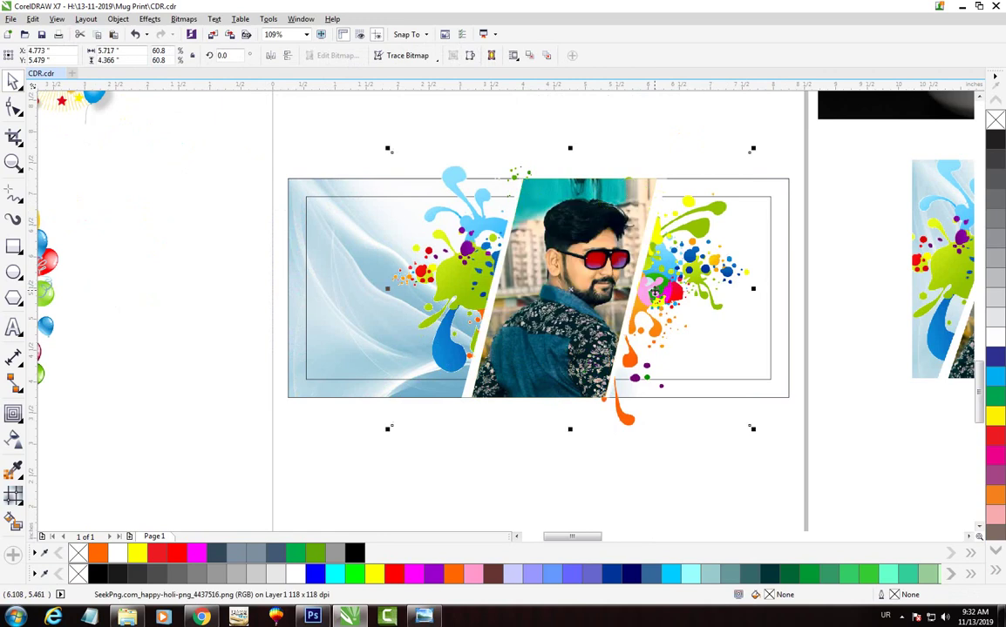
pyautogui.moveTo(752, 428); pyautogui.dragTo(781, 453)
pyautogui.moveTo(632, 447); pyautogui.dragTo(645, 447)
# Combine the portrait and its colour splash into a single group.
pyautogui.click(334, 113)
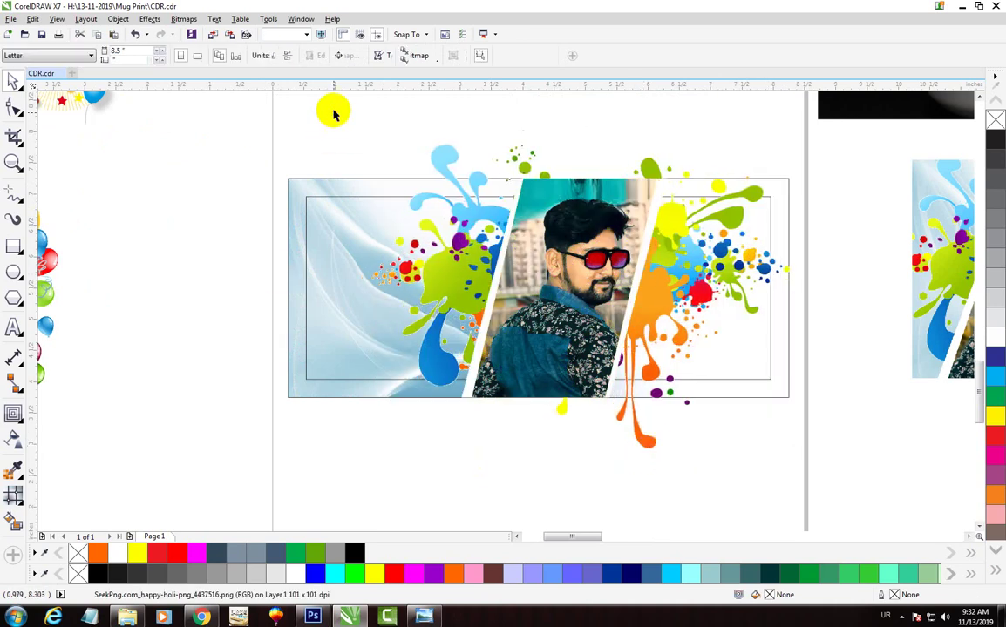
pyautogui.moveTo(338, 101); pyautogui.dragTo(871, 480)
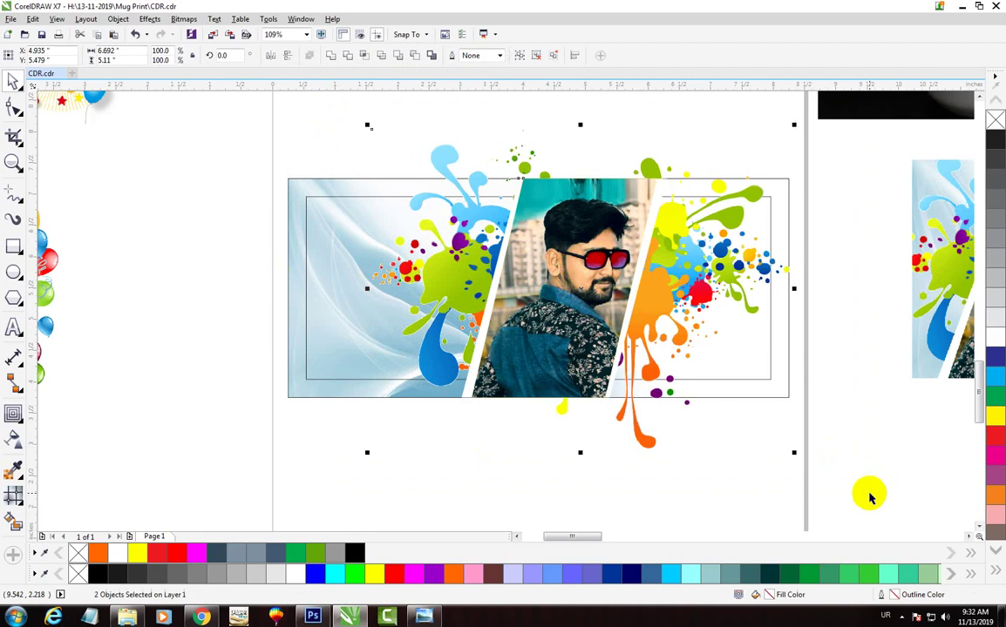
pyautogui.press('Delete')
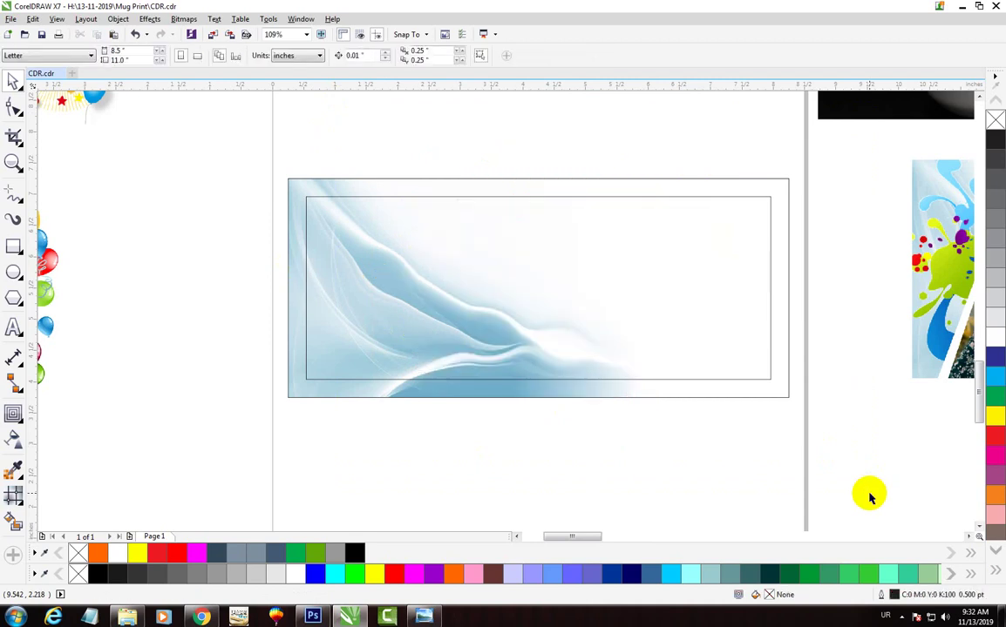
pyautogui.hotkey('ctrl', 'z')
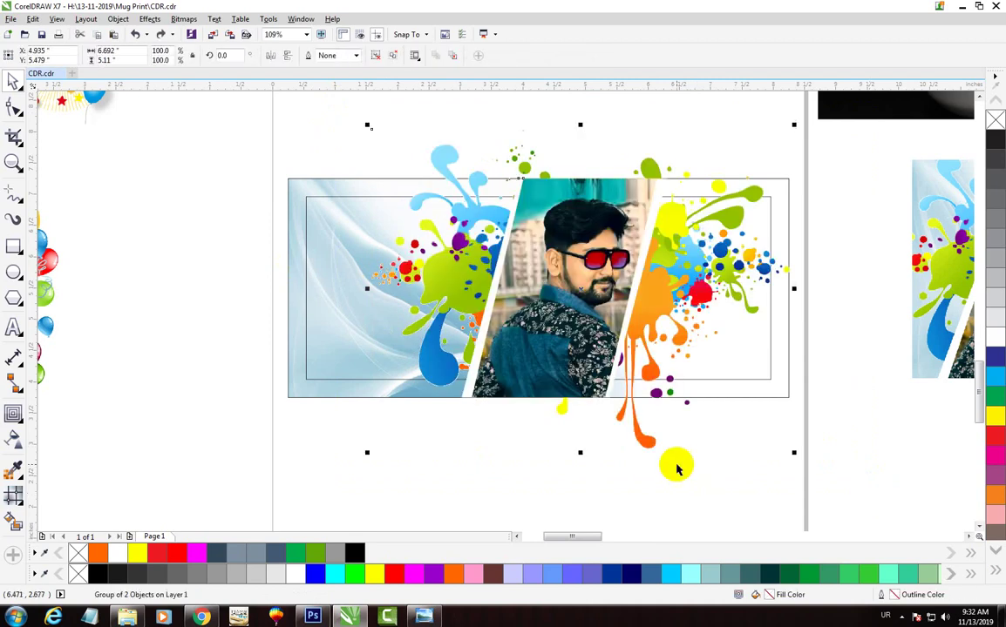
pyautogui.click(205, 192)
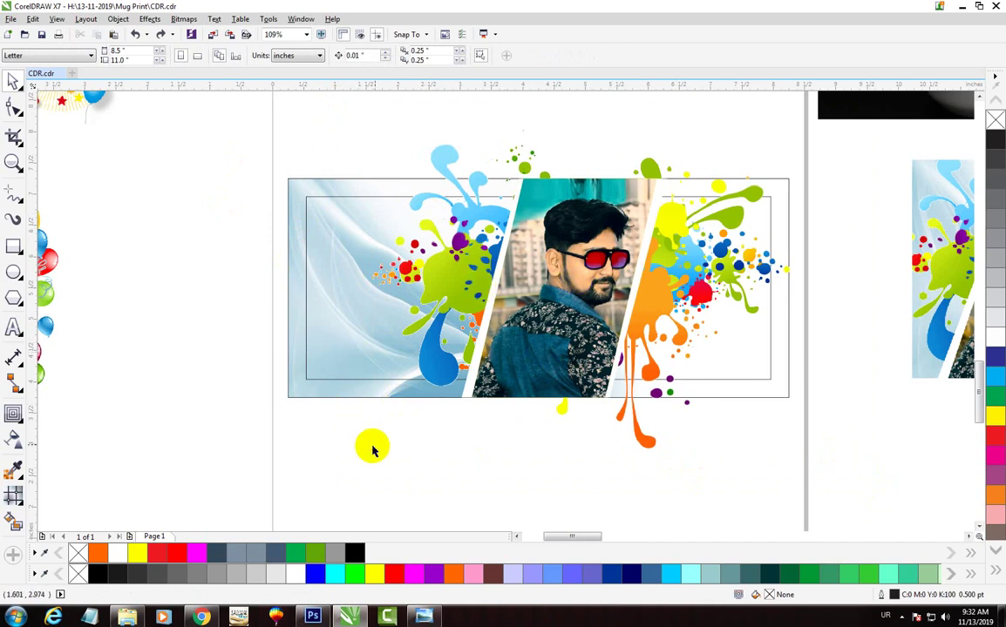
# Move the portrait-and-splash group toward the background's left end.
pyautogui.doubleClick(400, 432)
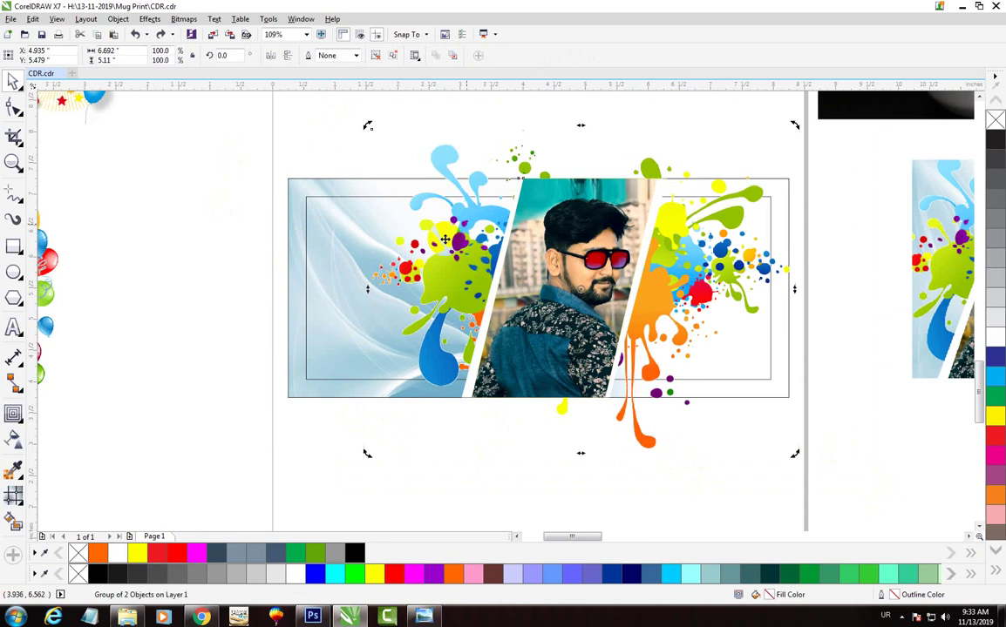
pyautogui.click(251, 437)
pyautogui.click(523, 335)
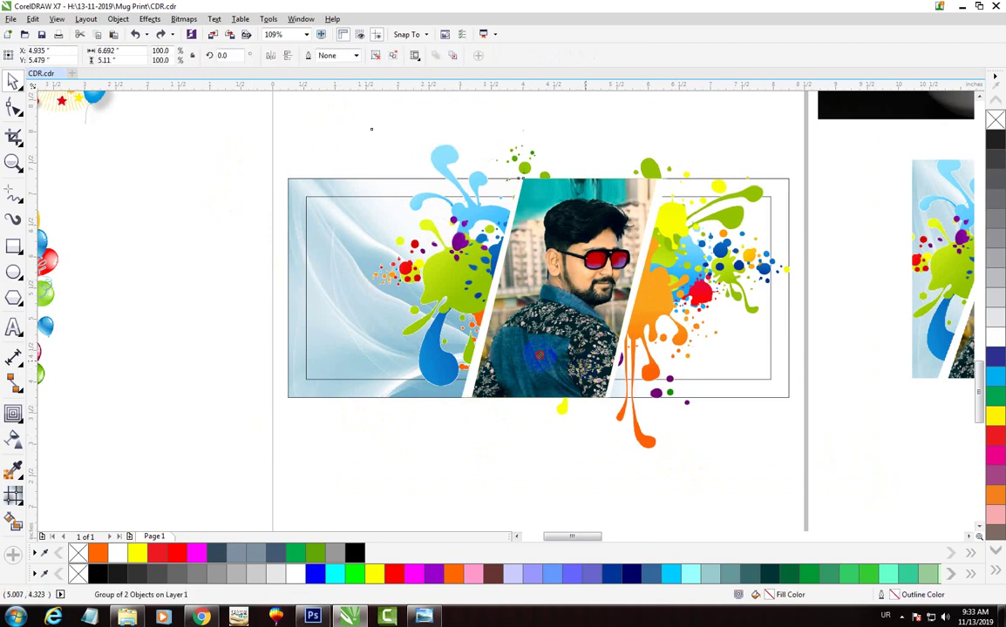
pyautogui.moveTo(536, 353); pyautogui.dragTo(414, 341)
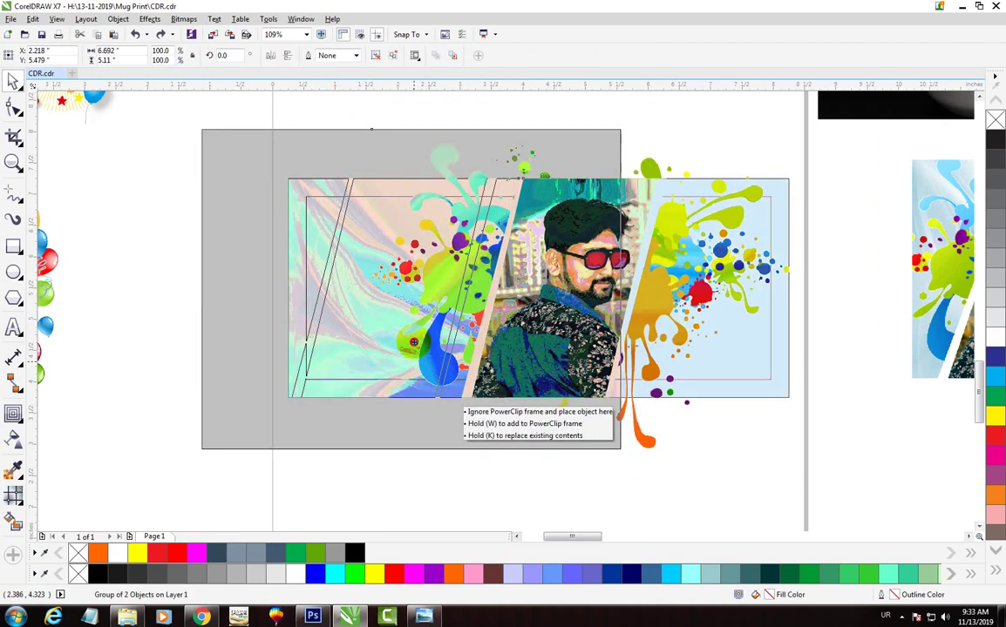
pyautogui.press('Escape')
pyautogui.moveTo(412, 342); pyautogui.dragTo(405, 338)
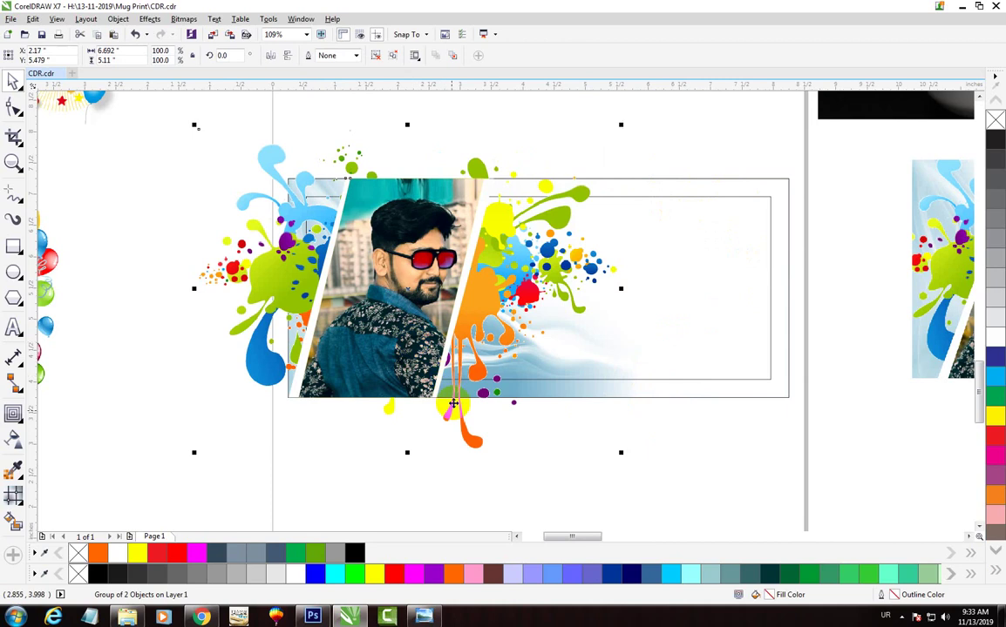
pyautogui.click(328, 471)
pyautogui.click(381, 348)
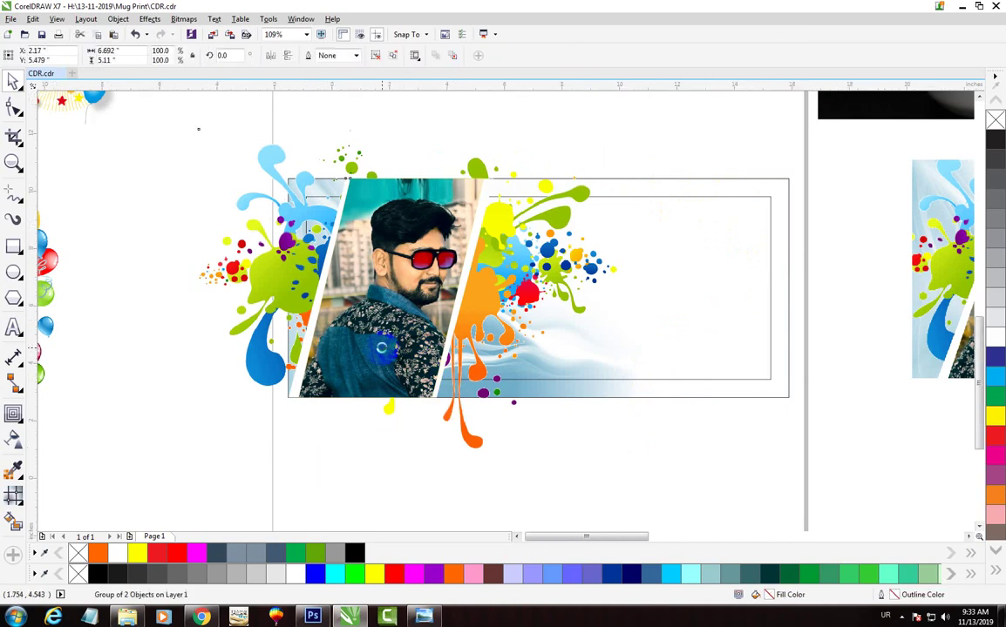
pyautogui.scroll(-2, 381, 349)
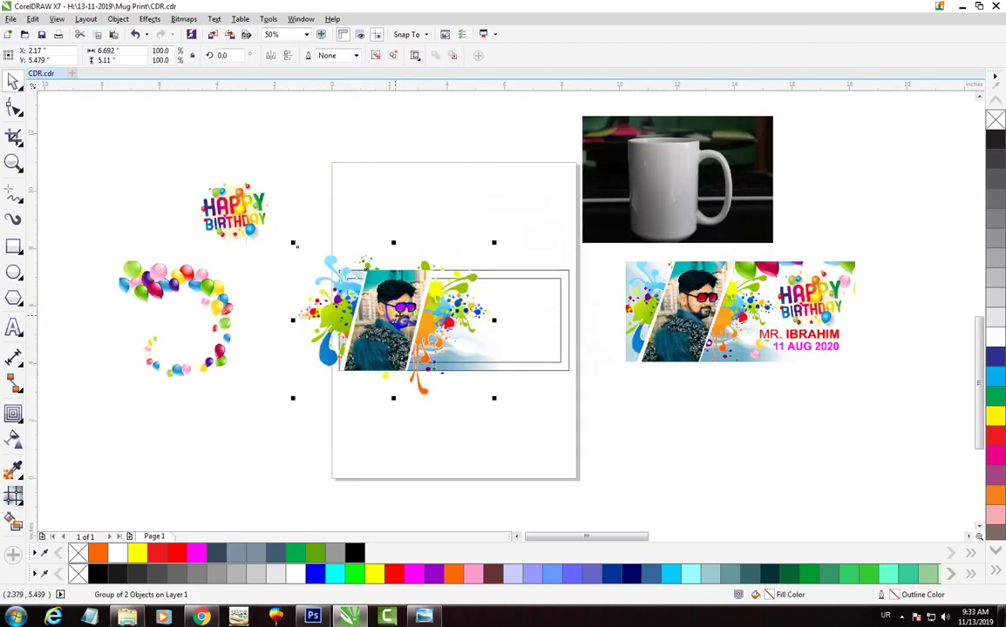
pyautogui.press('z')
pyautogui.moveTo(288, 109); pyautogui.dragTo(823, 388)
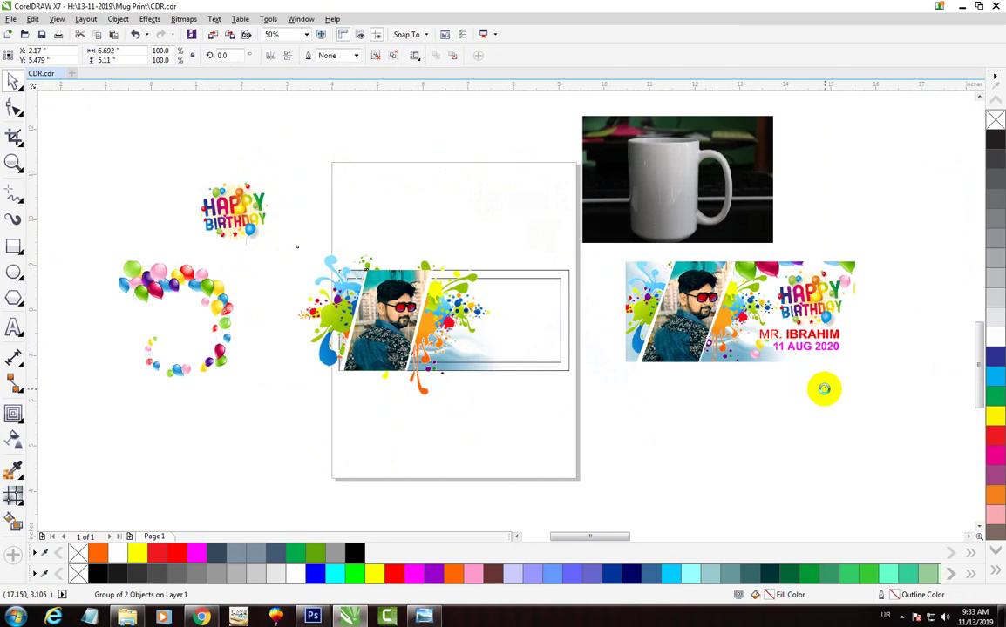
pyautogui.click(539, 285)
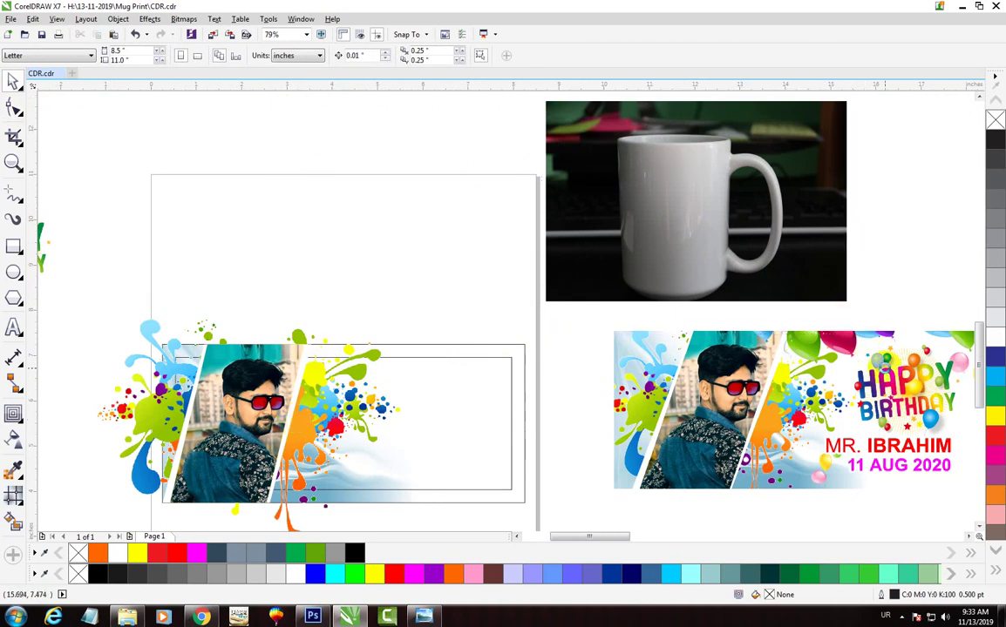
pyautogui.scroll(3, 798, 331)
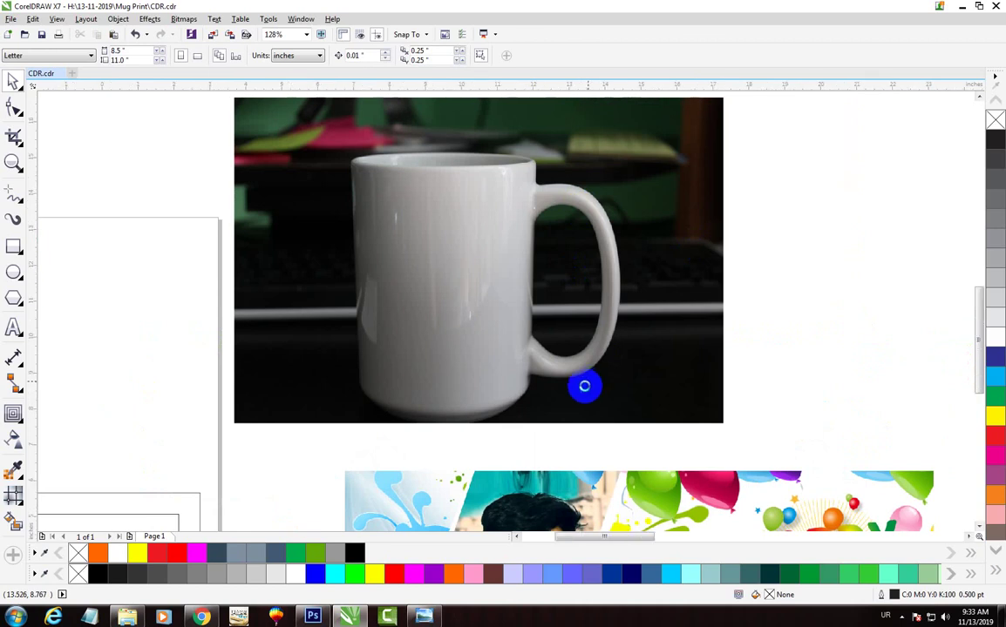
pyautogui.scroll(-3, 587, 381)
pyautogui.scroll(-2, 234, 450)
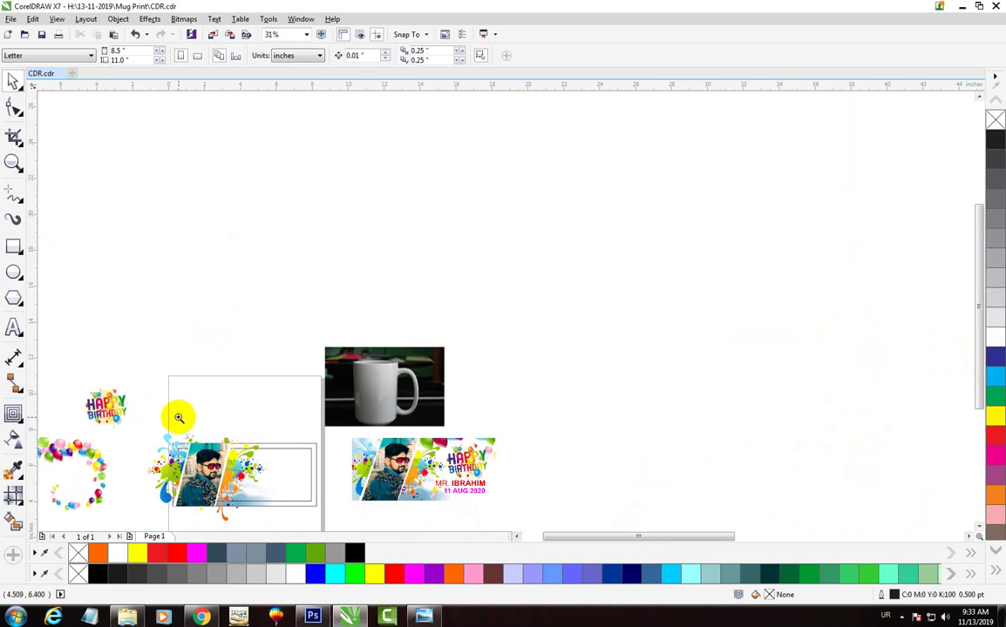
# PowerClip the portrait-and-splash group inside the 8.0 x 3.5 in background rectangle.
pyautogui.click(18, 83)
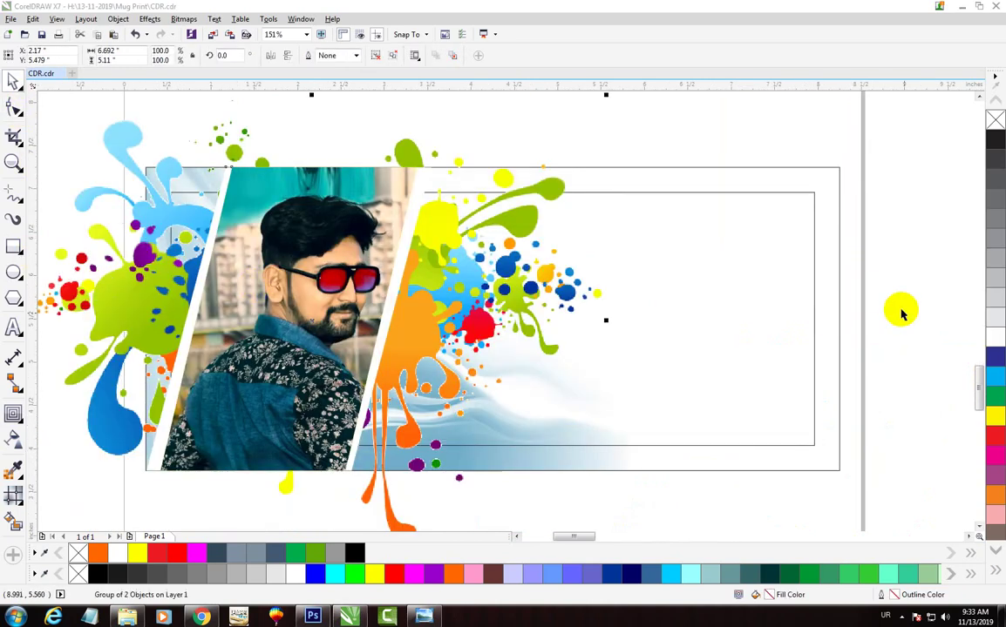
pyautogui.click(645, 184)
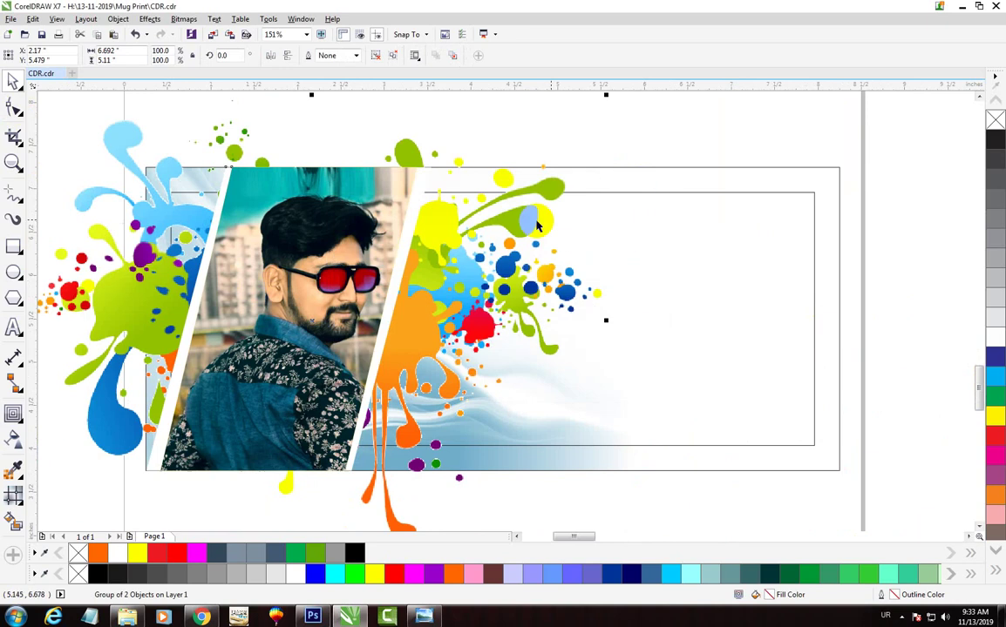
pyautogui.click(290, 227)
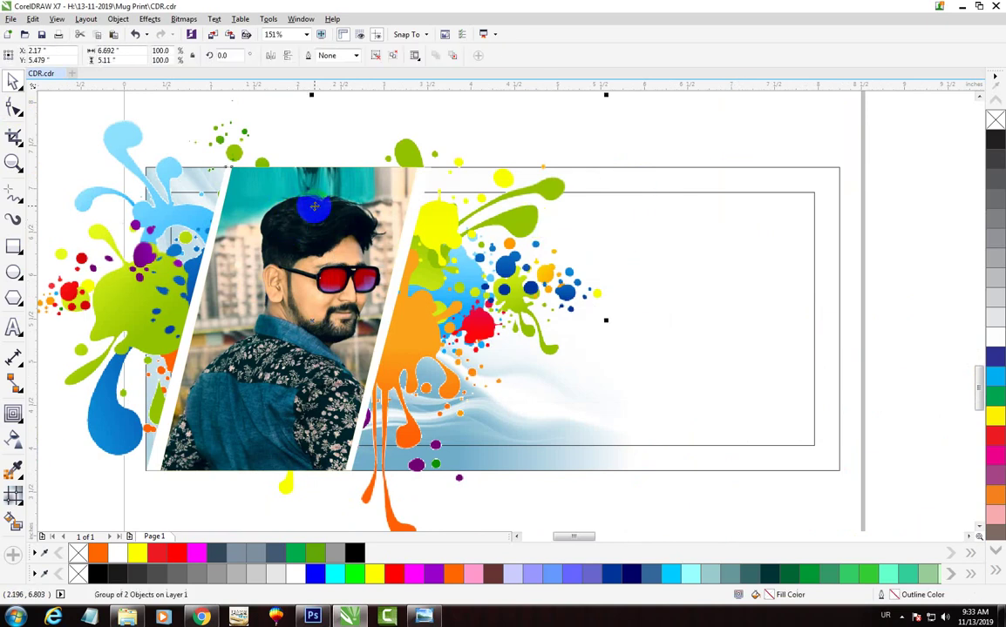
pyautogui.rightClick(277, 186)
pyautogui.click(841, 188)
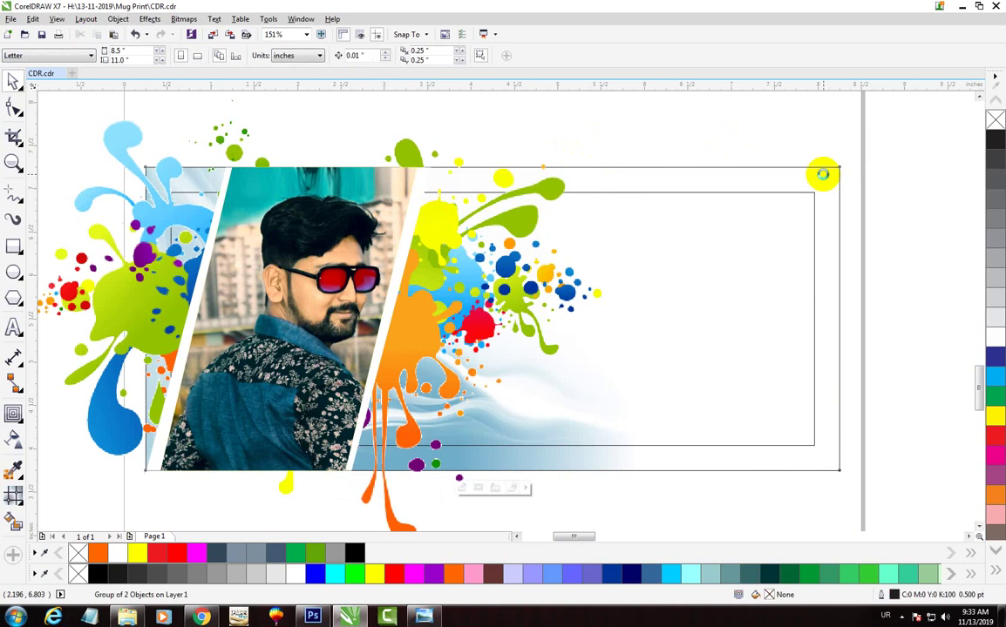
pyautogui.click(666, 283)
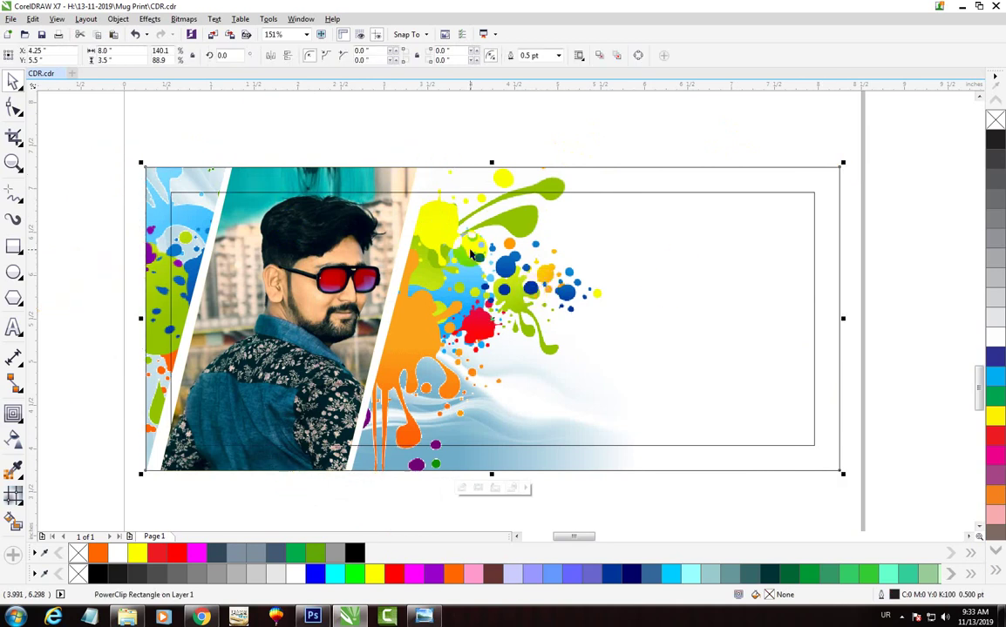
pyautogui.scroll(-2, 418, 236)
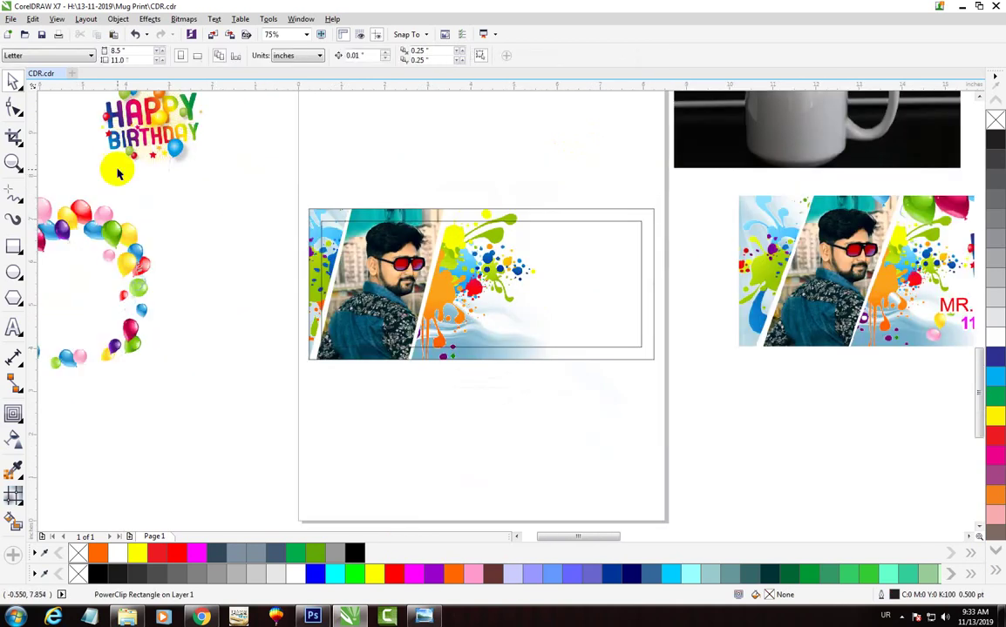
# Place the HAPPY BIRTHDAY graphic and an enlarged balloon arc on the wrap's right side.
pyautogui.moveTo(109, 156); pyautogui.dragTo(588, 270)
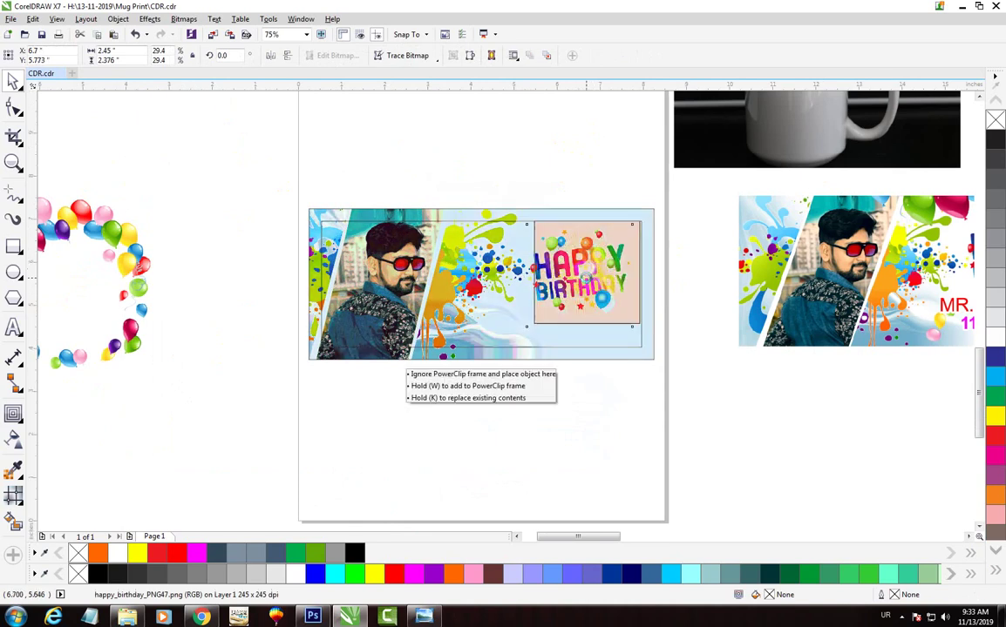
pyautogui.moveTo(580, 279); pyautogui.dragTo(587, 275)
pyautogui.moveTo(118, 231); pyautogui.dragTo(620, 239)
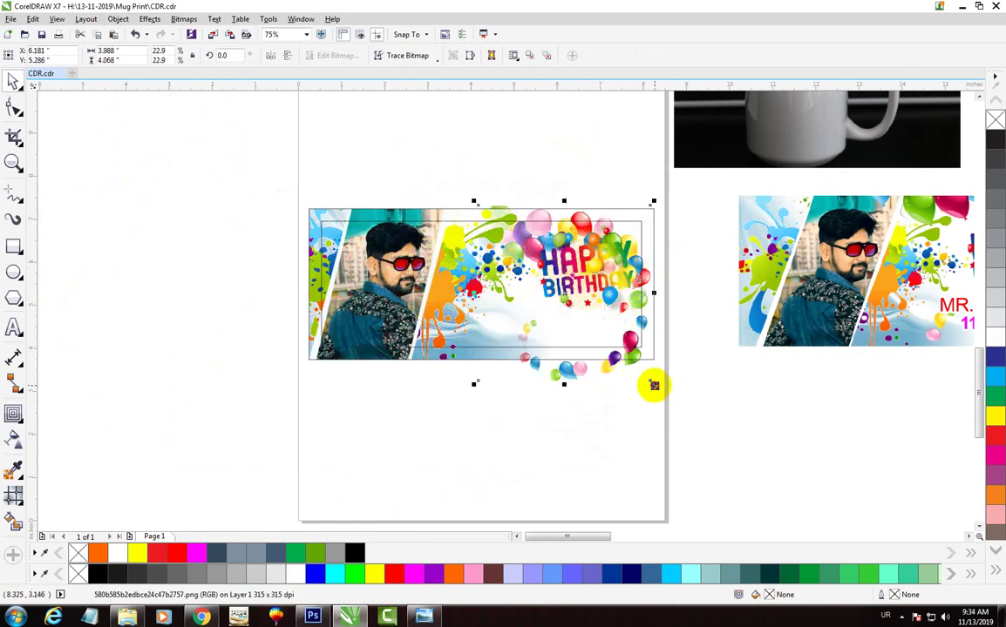
pyautogui.moveTo(654, 385); pyautogui.dragTo(674, 406)
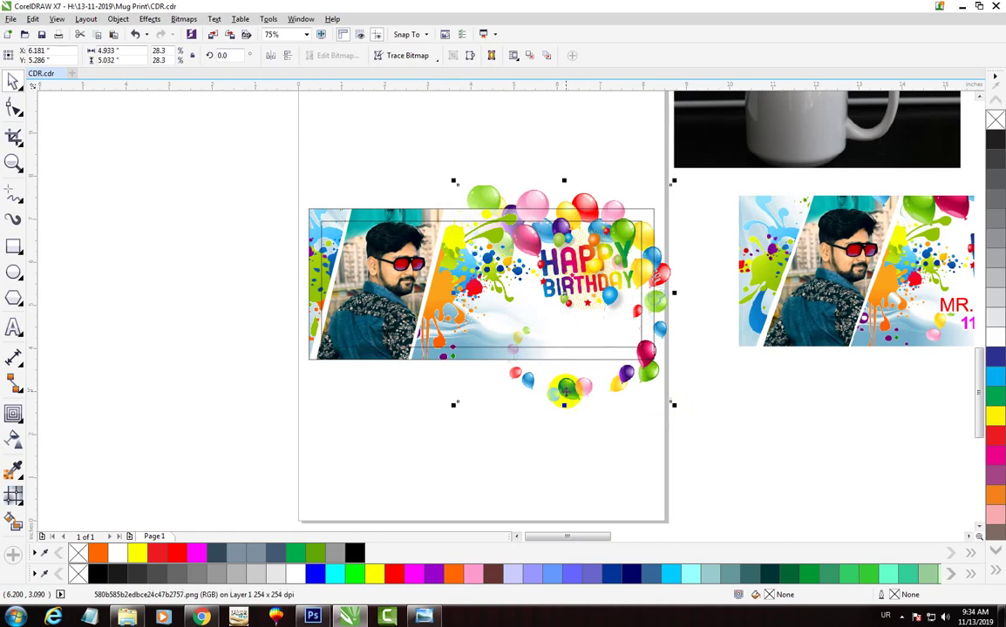
pyautogui.moveTo(565, 390); pyautogui.dragTo(565, 373)
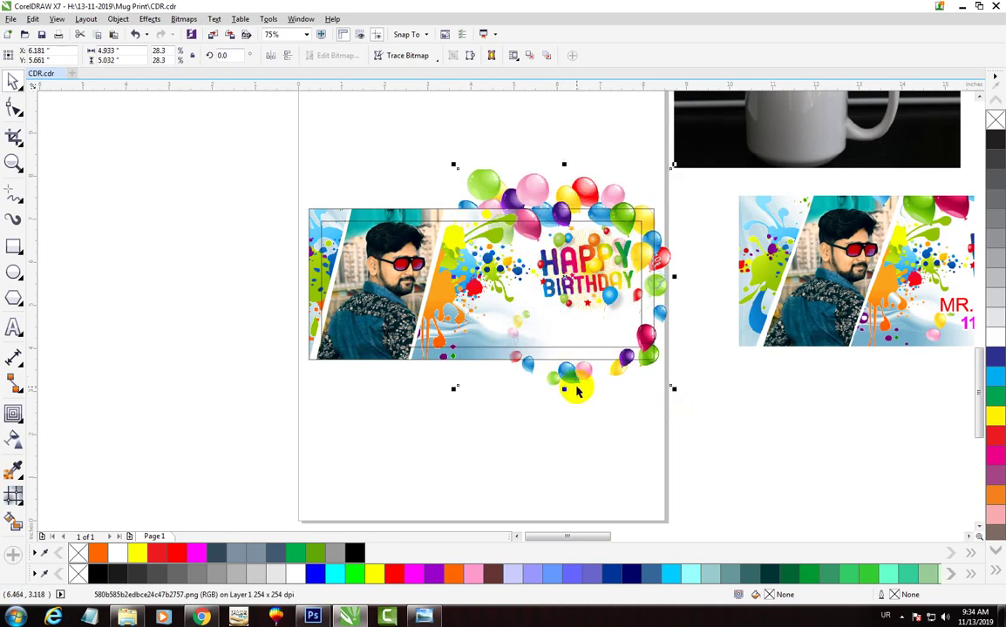
# PowerClip the balloon graphic inside the banner frame.
pyautogui.rightClick(577, 382)
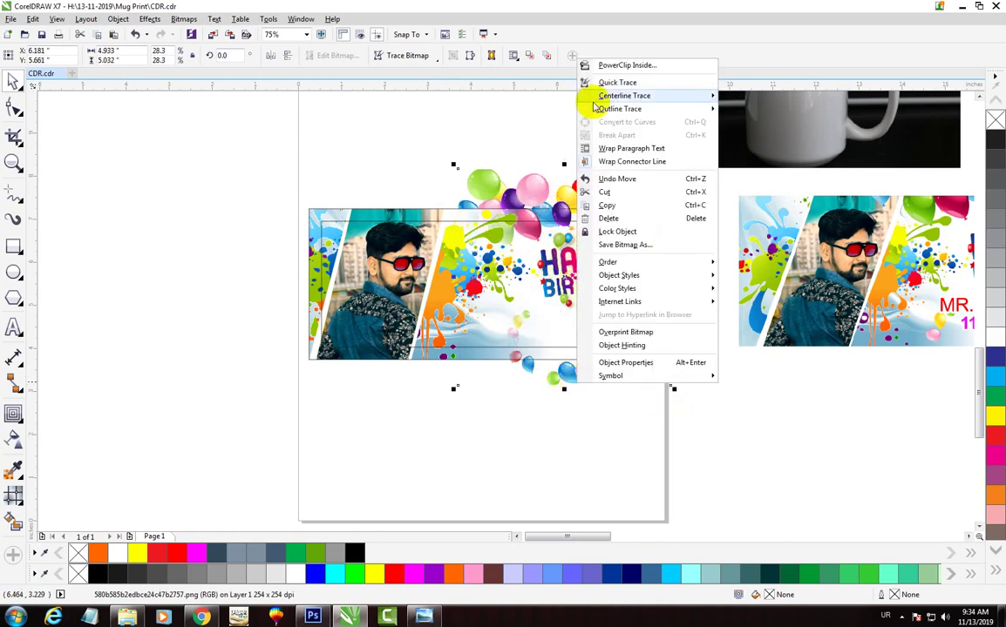
pyautogui.click(275, 217)
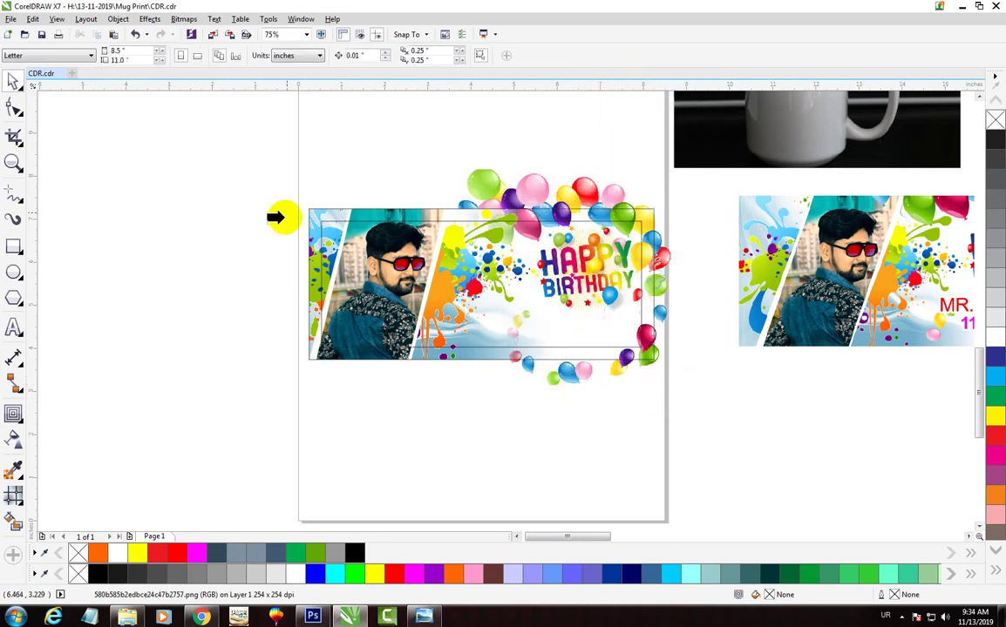
pyautogui.click(341, 215)
pyautogui.click(449, 449)
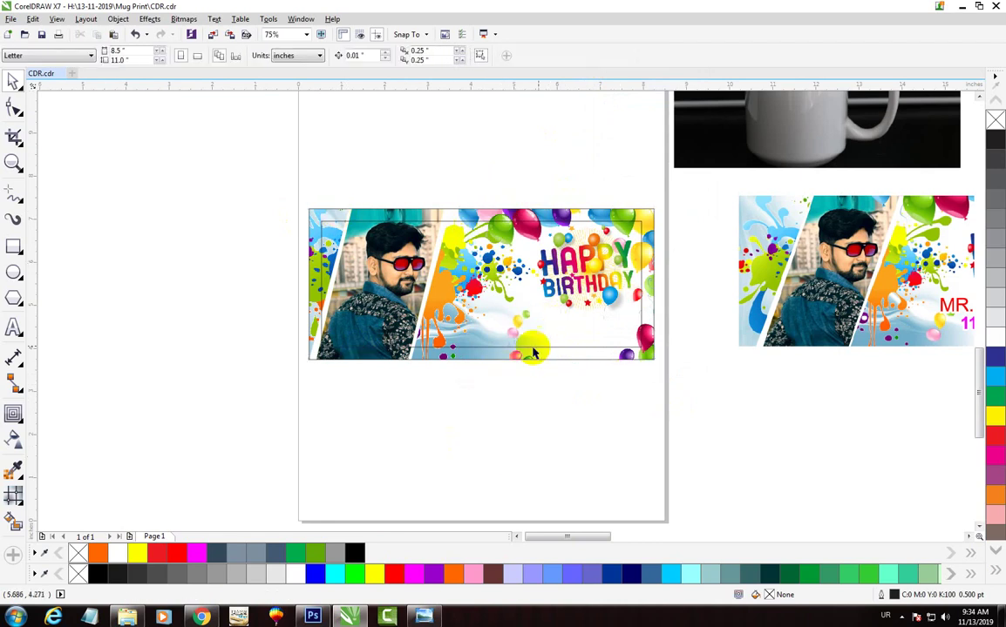
# Type the person's name in Arial and move it onto the banner under BIRTHDAY.
pyautogui.scroll(3, 593, 327)
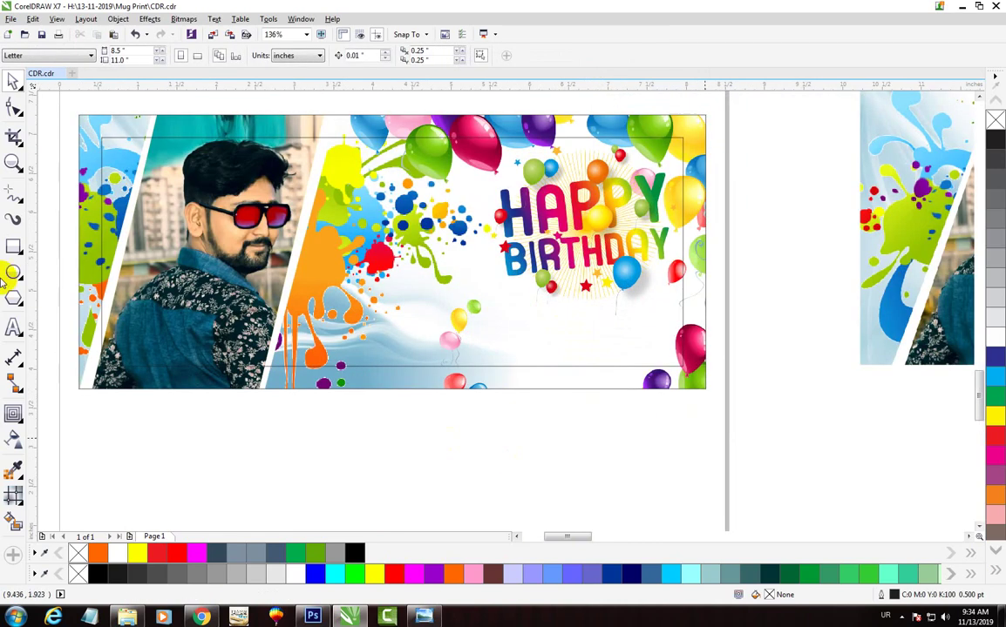
pyautogui.click(13, 327)
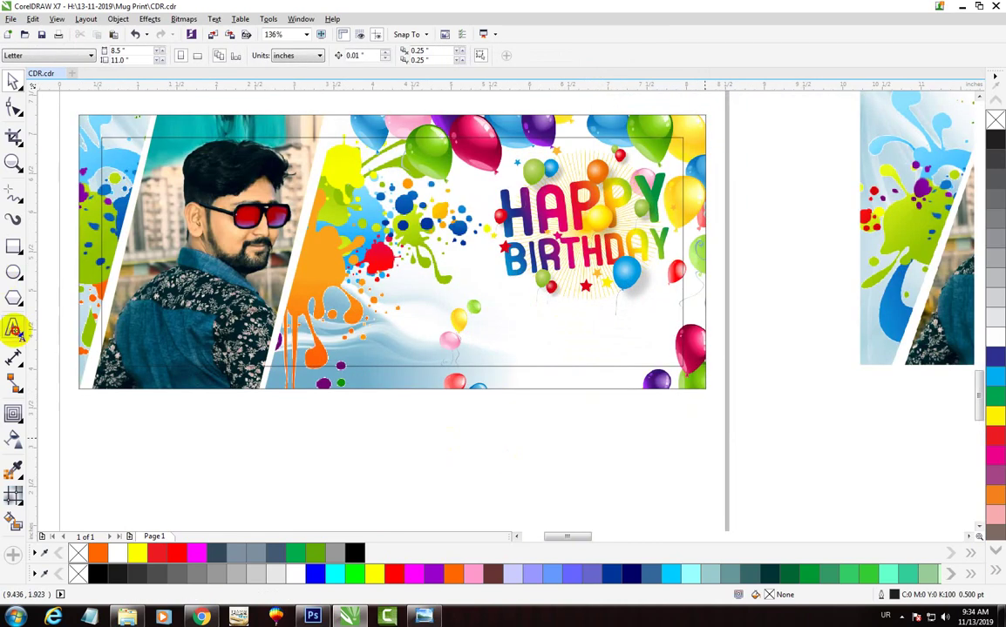
pyautogui.click(280, 450)
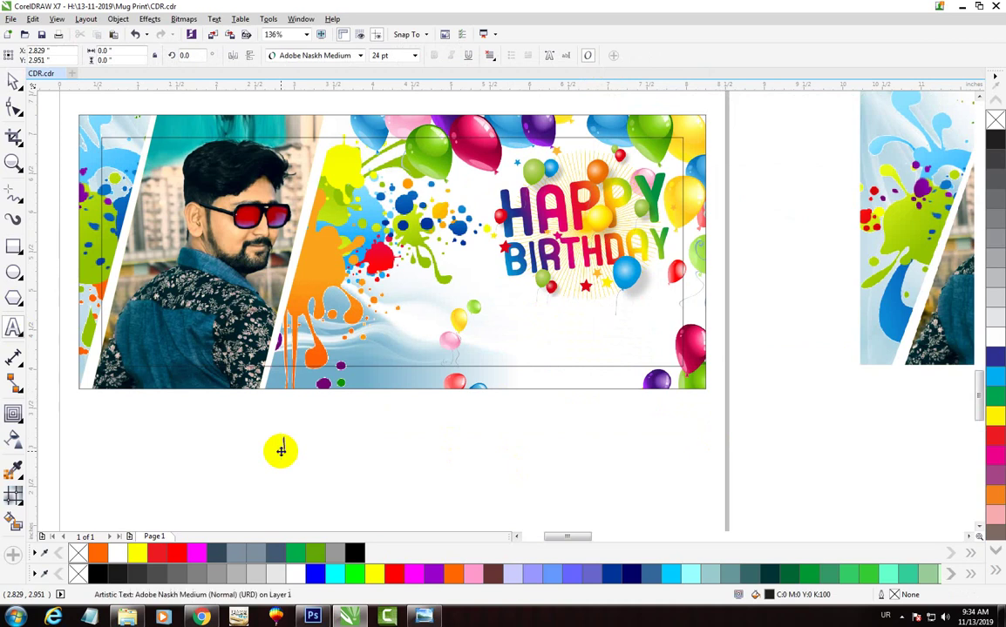
pyautogui.hotkey('alt', 'shift')
pyautogui.write('Mr. IBRAHIM')
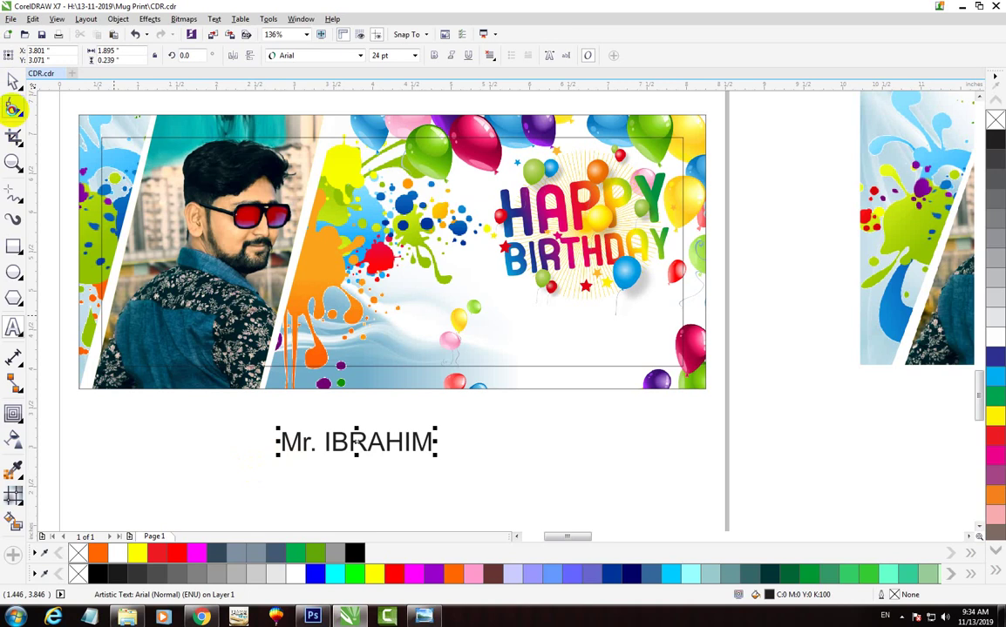
pyautogui.click(13, 84)
pyautogui.click(371, 447)
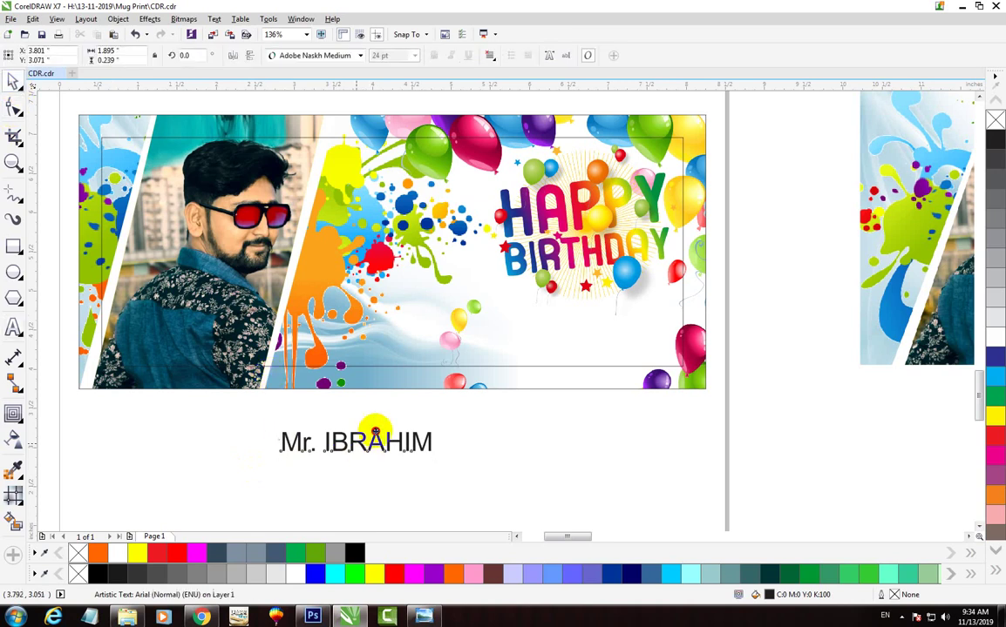
pyautogui.moveTo(374, 431)
pyautogui.mouseDown()
pyautogui.moveTo(562, 334)
pyautogui.moveTo(572, 310)
pyautogui.mouseUp()
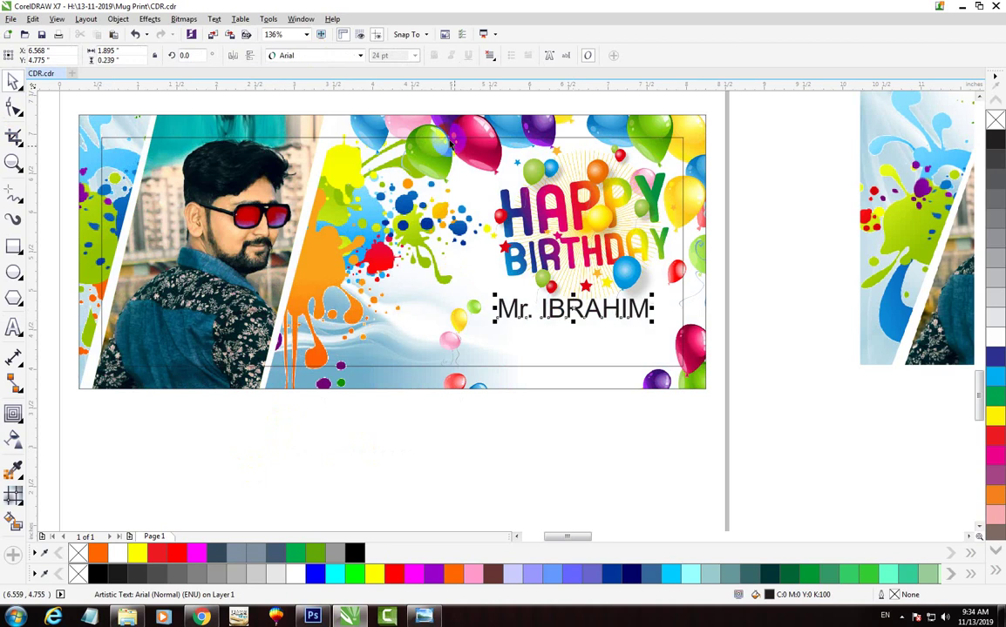
# Make the surname bold, colour the name red, and place a copy just below it.
pyautogui.press('F8')
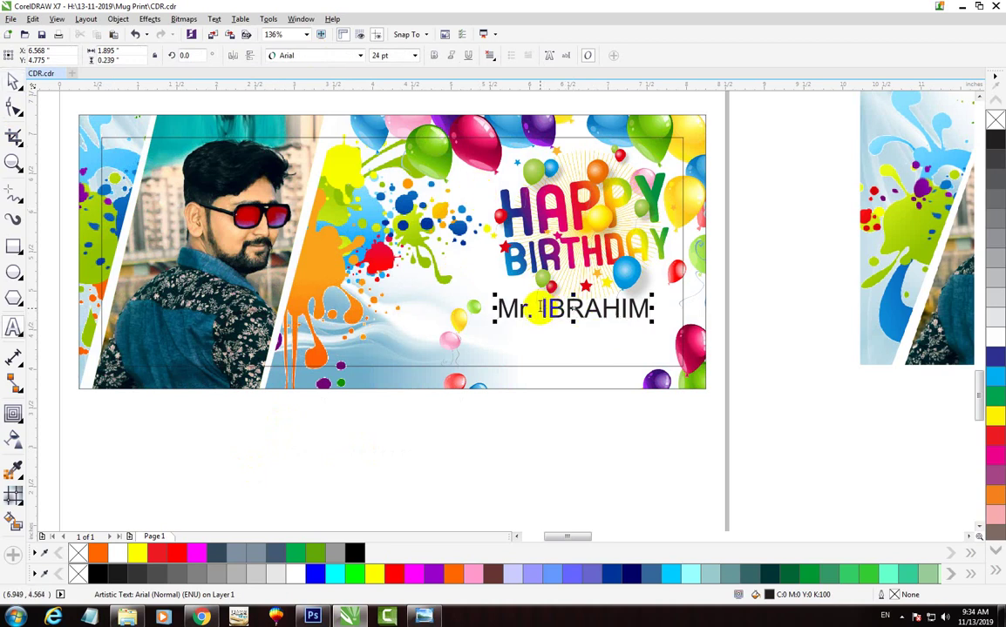
pyautogui.moveTo(542, 309); pyautogui.dragTo(647, 310)
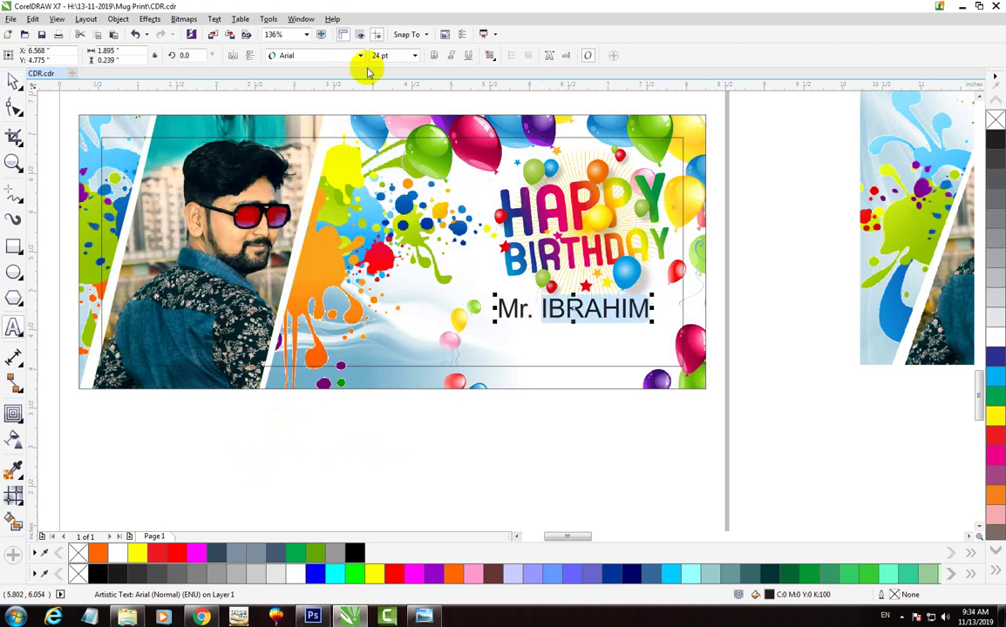
pyautogui.click(434, 55)
pyautogui.click(12, 80)
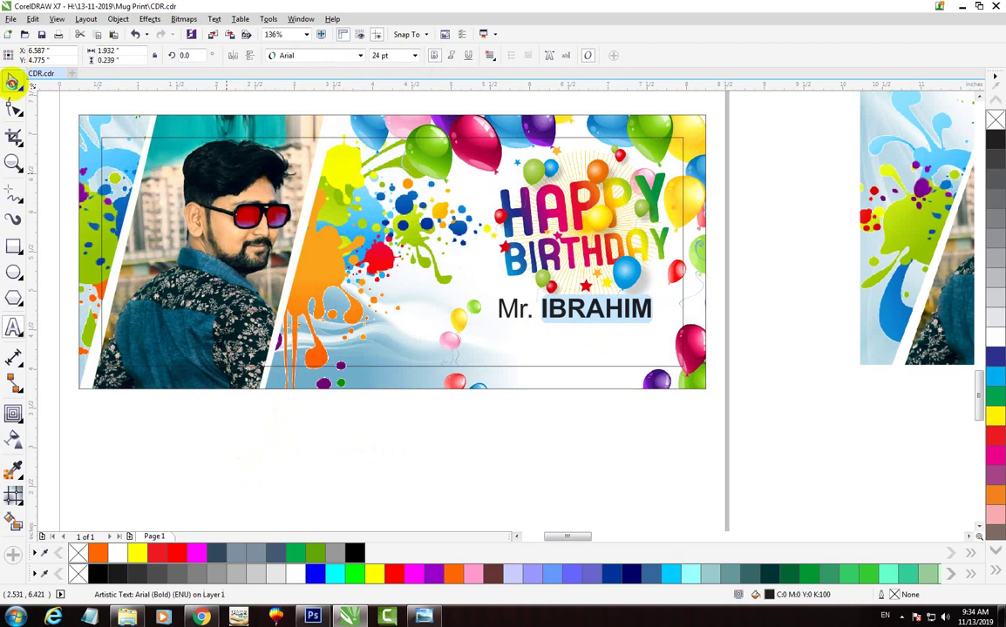
pyautogui.click(389, 575)
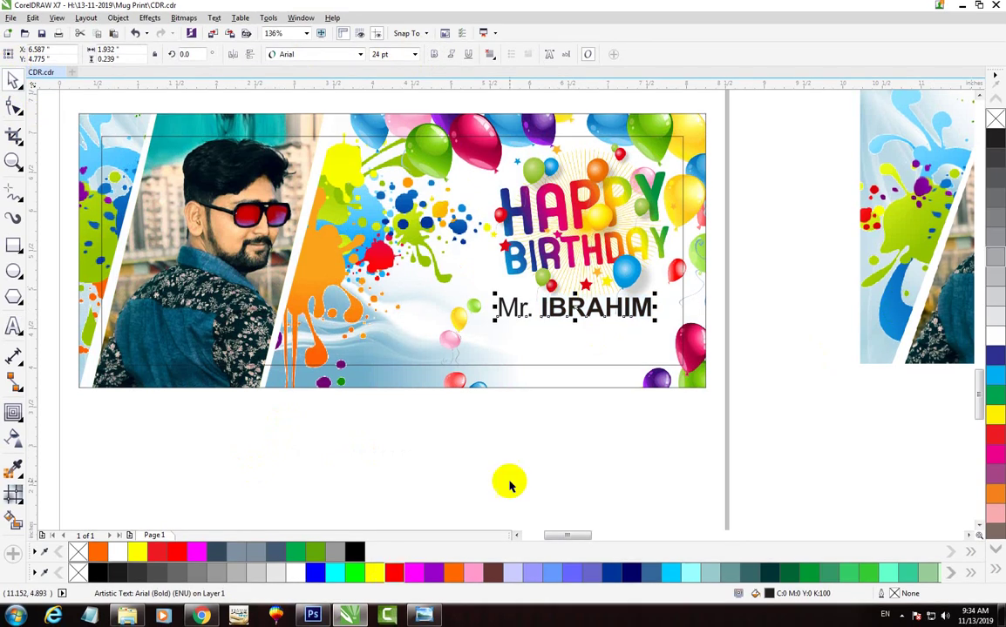
pyautogui.moveTo(570, 309); pyautogui.dragTo(576, 338)
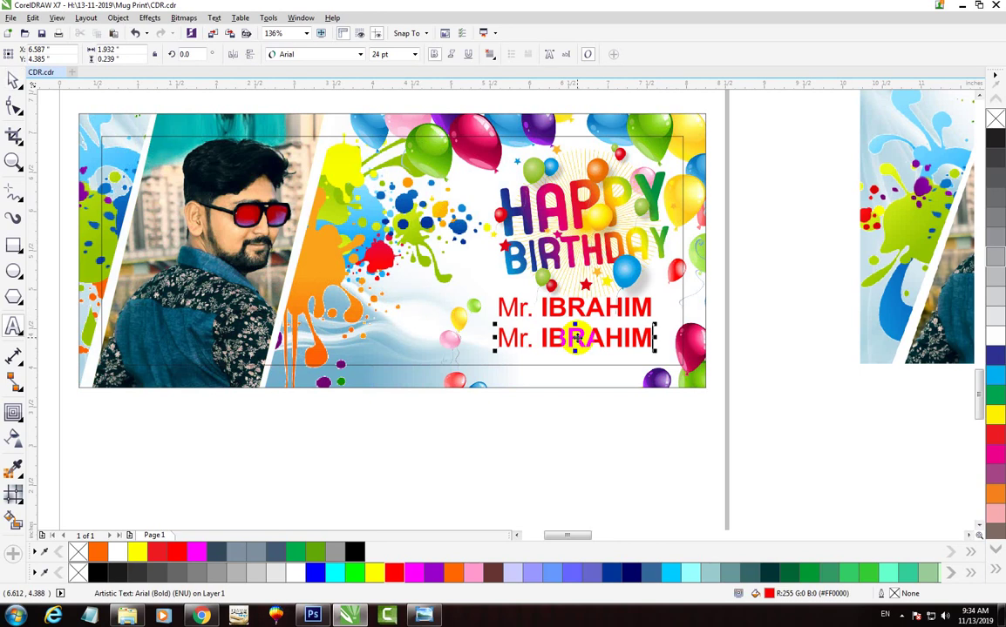
# Change the copied line to 11 Aug 2020 in bold magenta.
pyautogui.press('BackSpace')
pyautogui.press('BackSpace')
pyautogui.press('BackSpace')
pyautogui.write('11 Aug 2020')
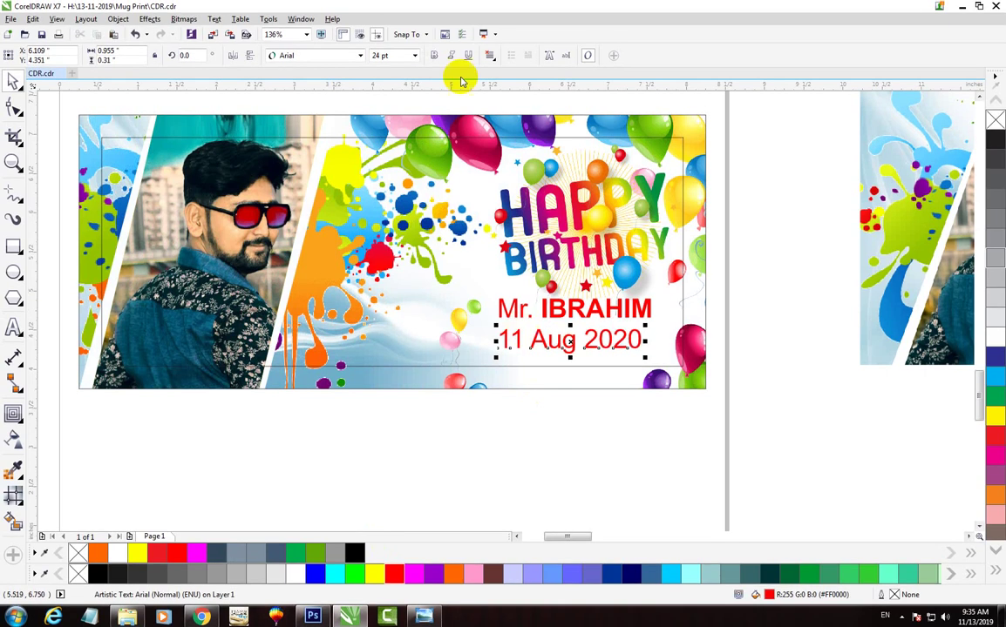
pyautogui.click(433, 54)
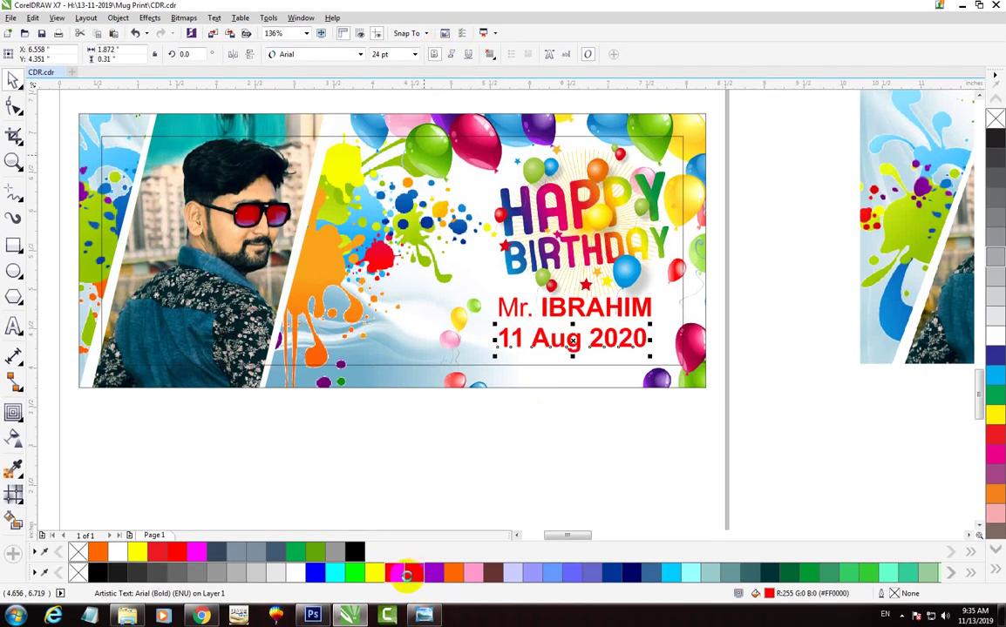
pyautogui.click(412, 573)
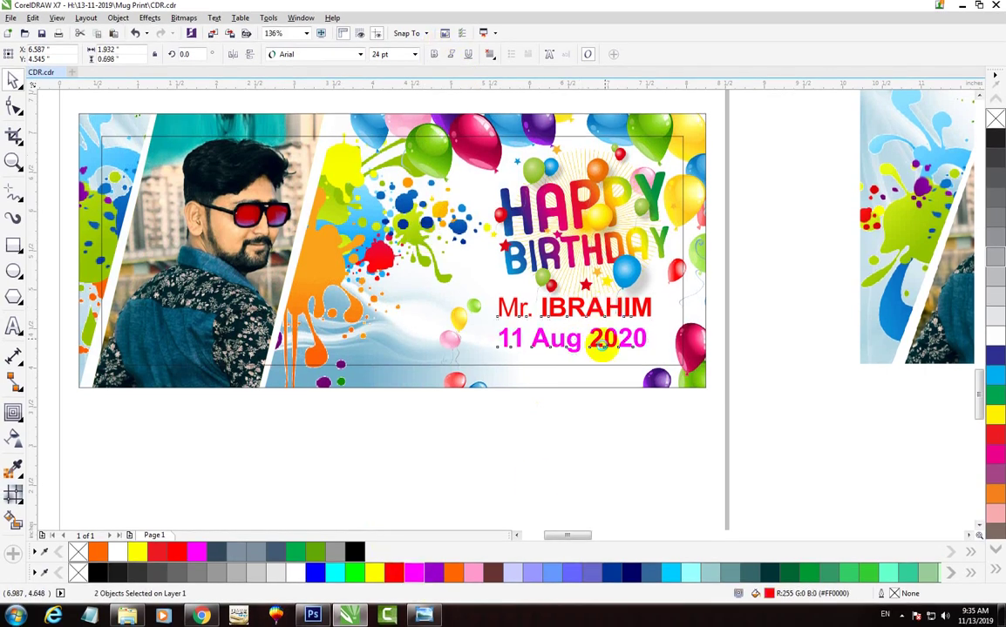
pyautogui.click(538, 477)
pyautogui.click(144, 149)
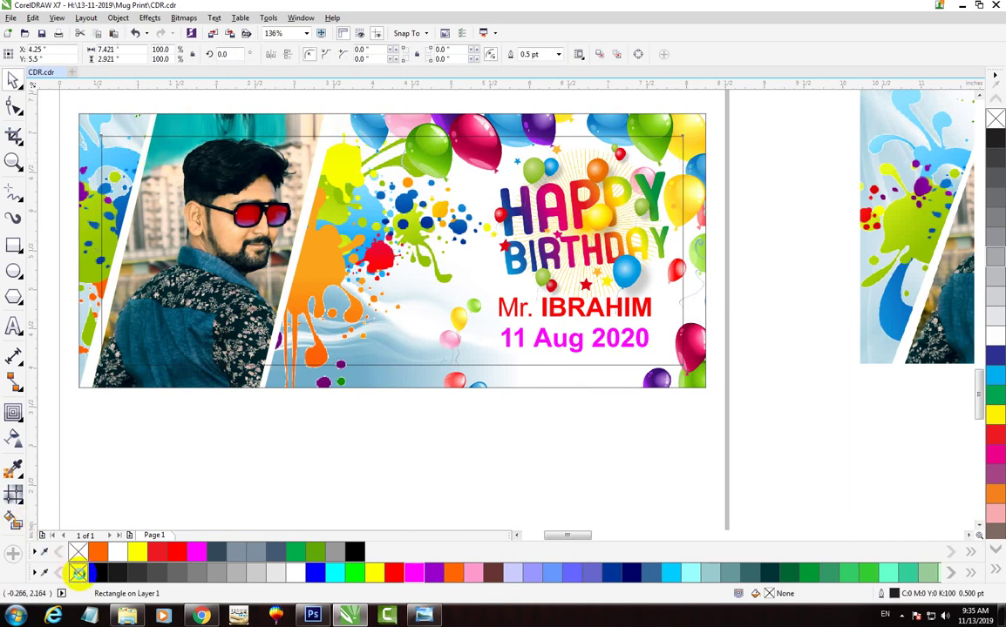
# Remove the outlines from the inner rectangle and the outer banner frame.
pyautogui.rightClick(78, 572)
pyautogui.click(79, 113)
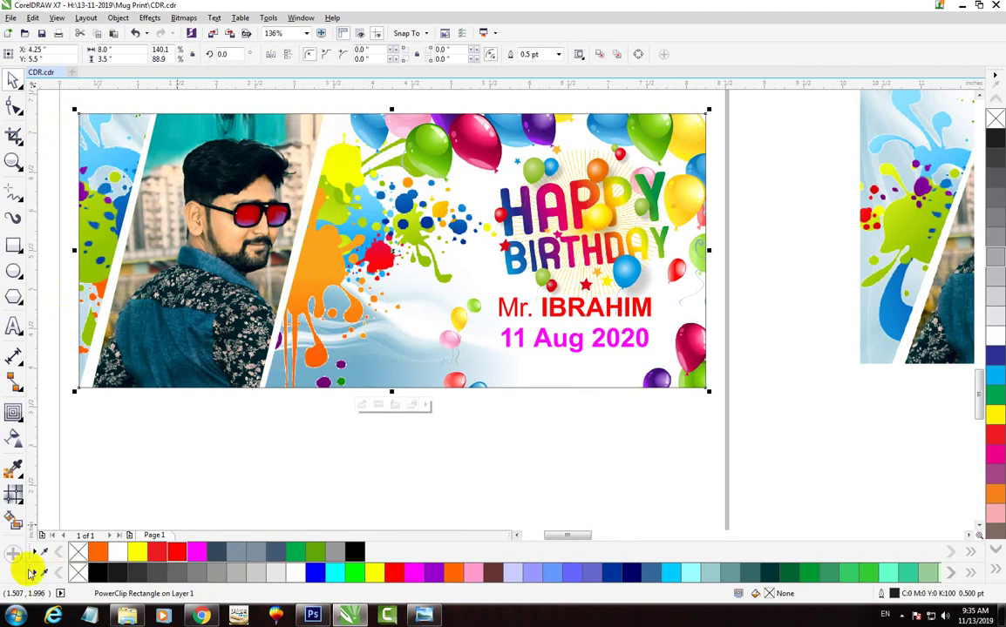
pyautogui.rightClick(78, 572)
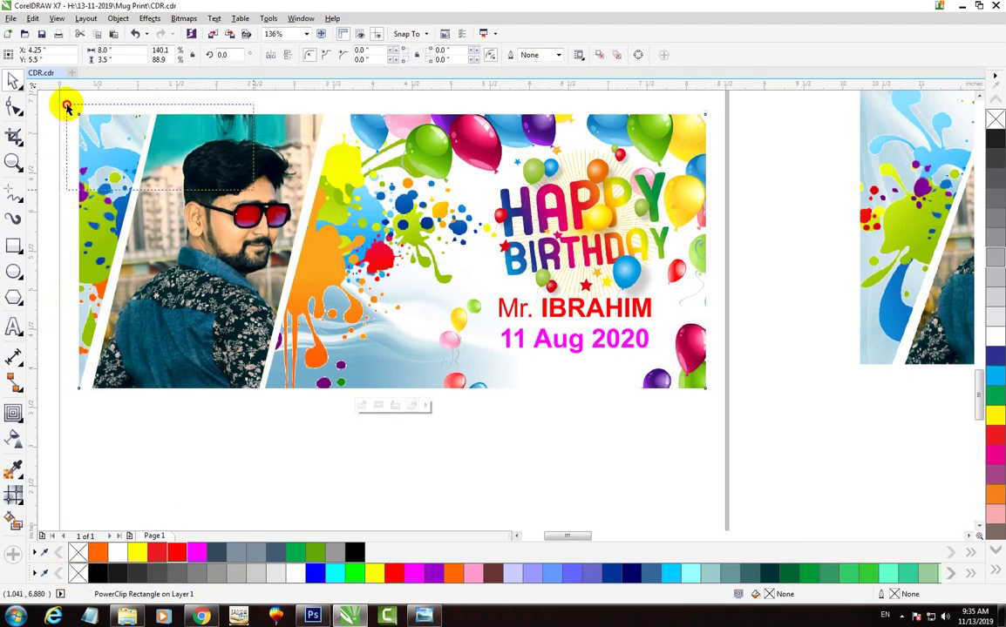
# Select the whole design, zoom to fit it, and preview it full-screen.
pyautogui.moveTo(66, 105); pyautogui.dragTo(728, 435)
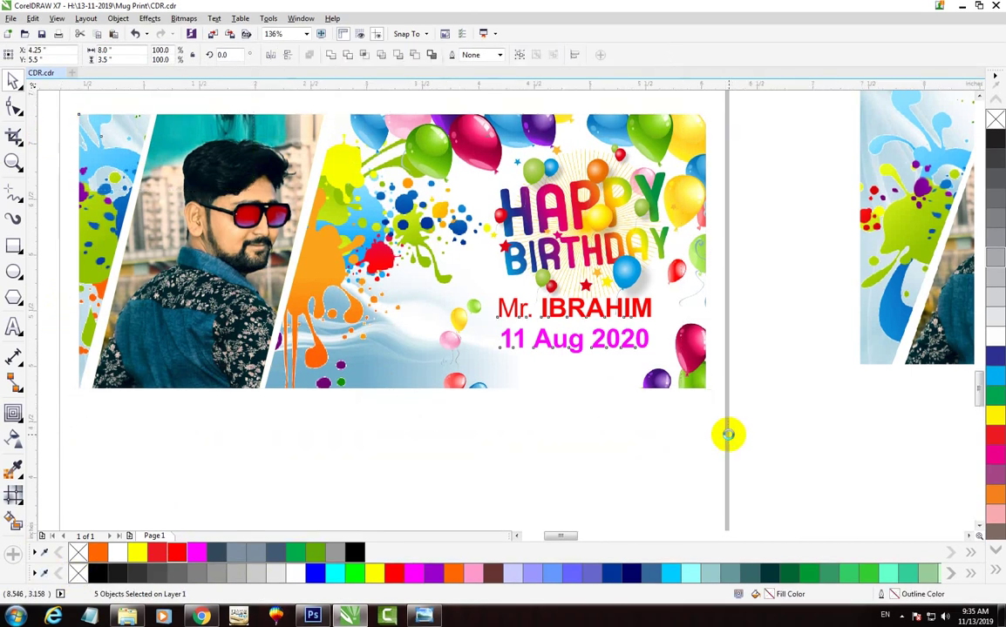
pyautogui.hotkey('shift', 'F2')
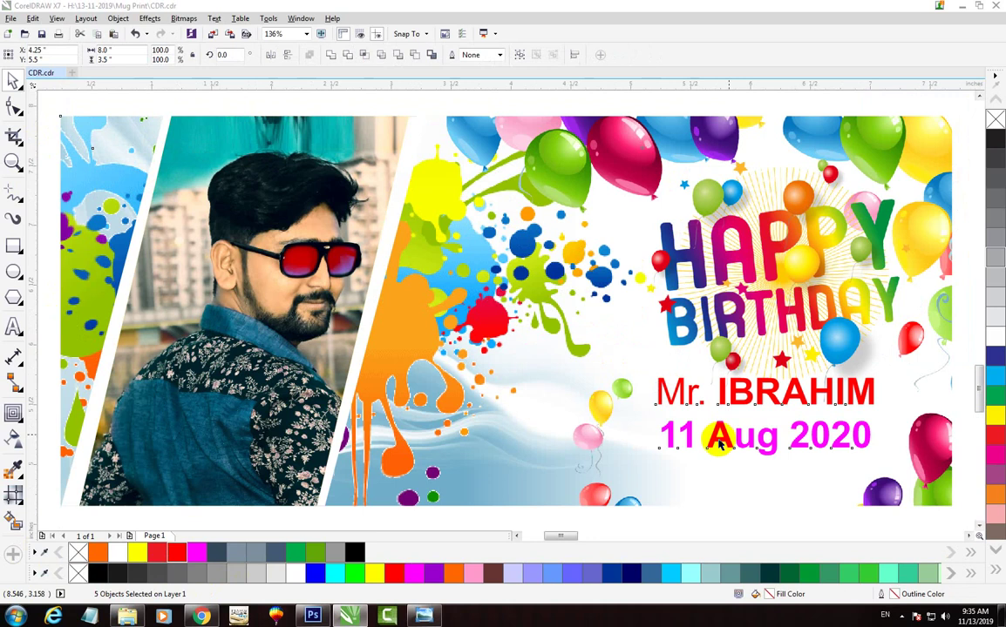
pyautogui.press('F9')
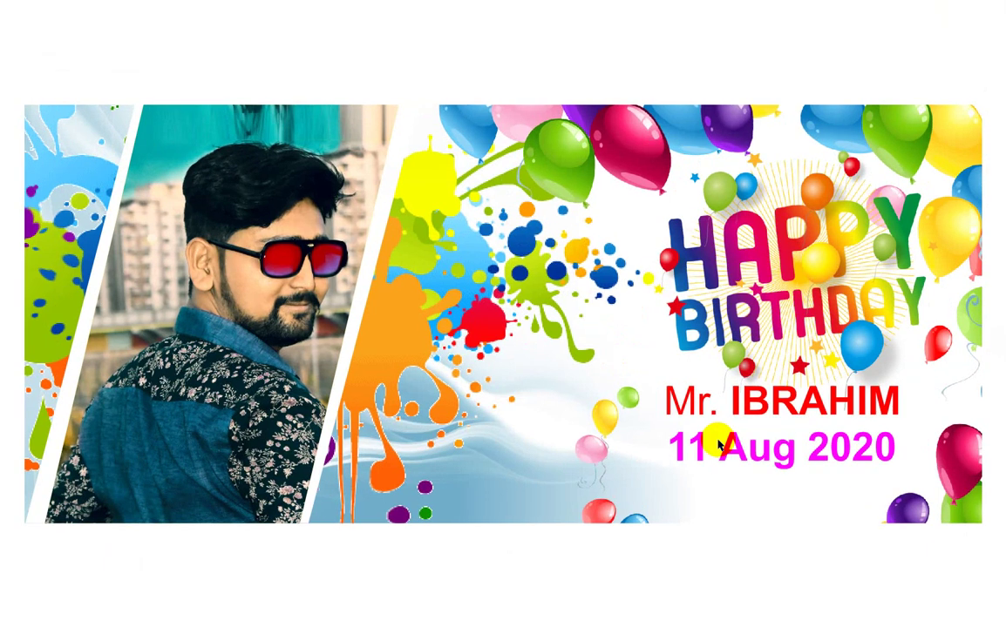